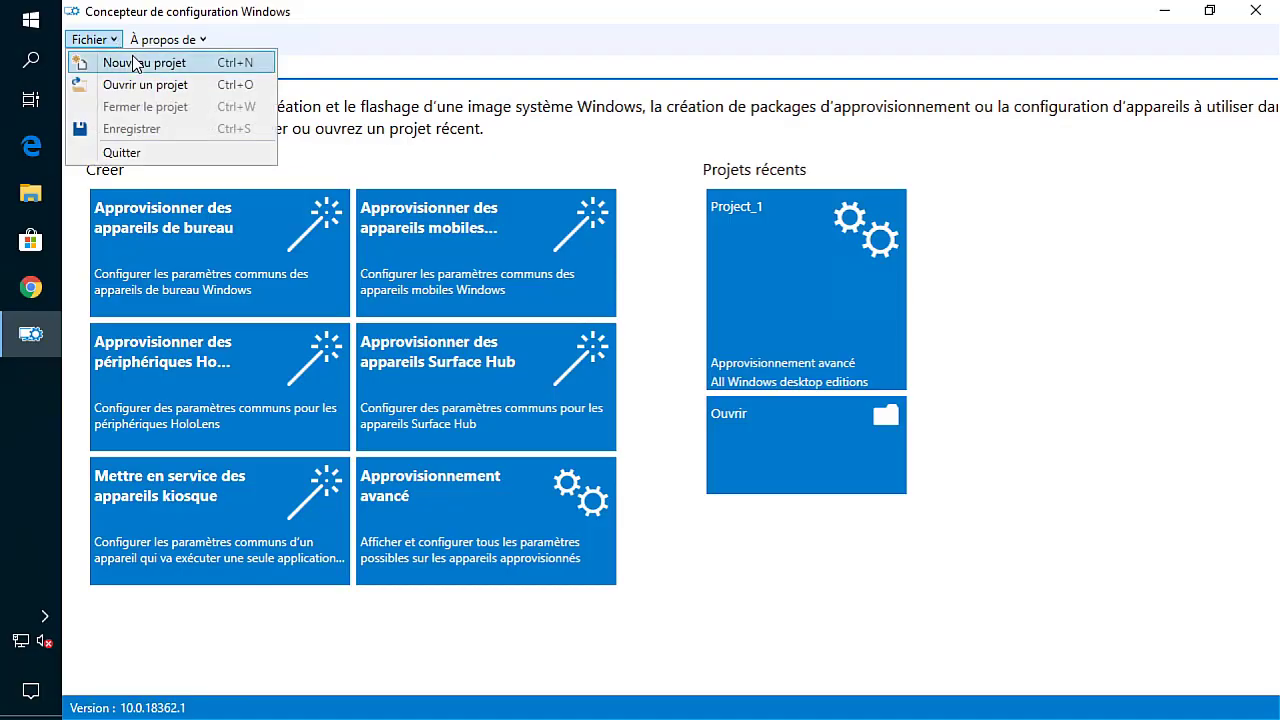
pyautogui.click(194, 70)
pyautogui.moveTo(191, 46)
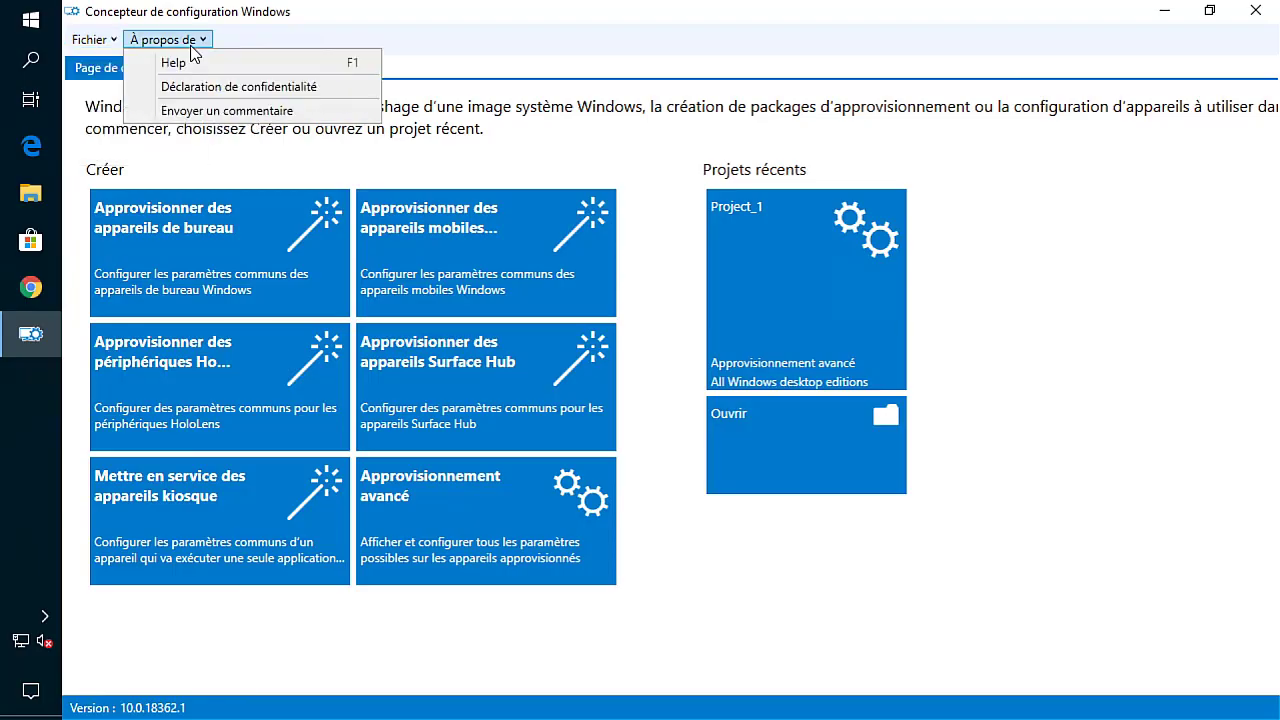
pyautogui.click(843, 561)
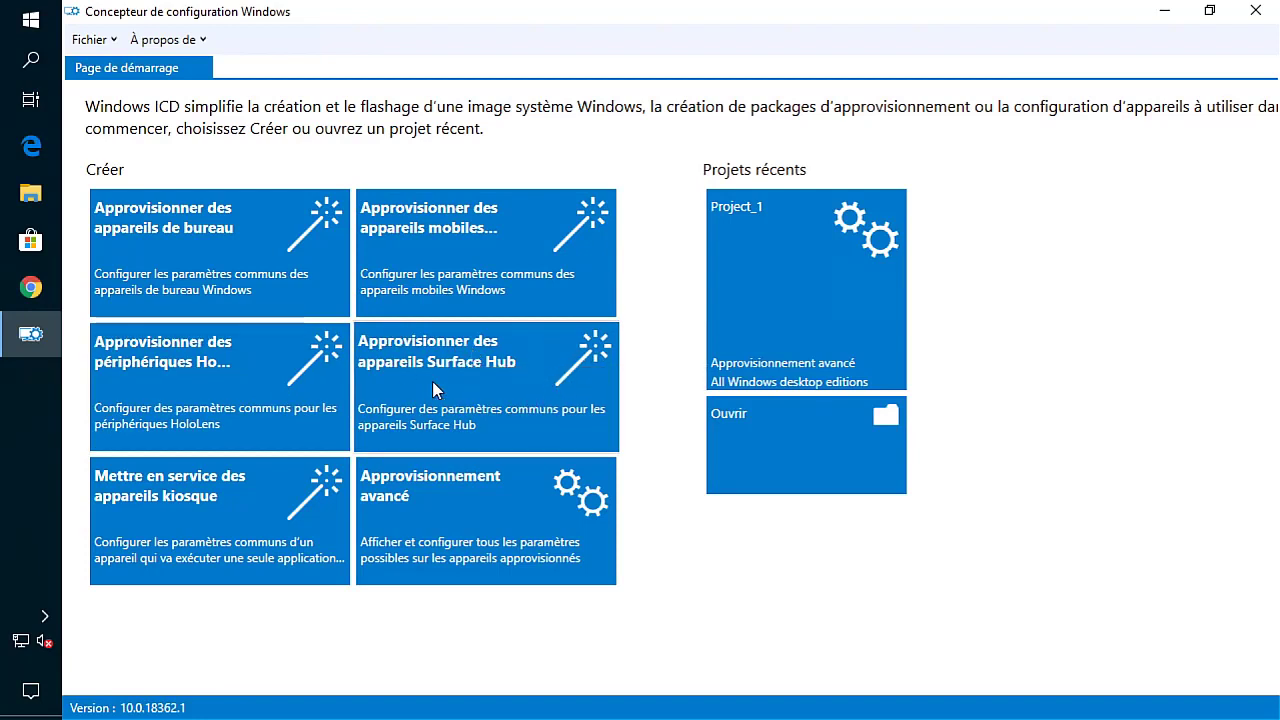
# Create a mobile device provisioning project named "mobile" in the default project folder
pyautogui.click(451, 274)
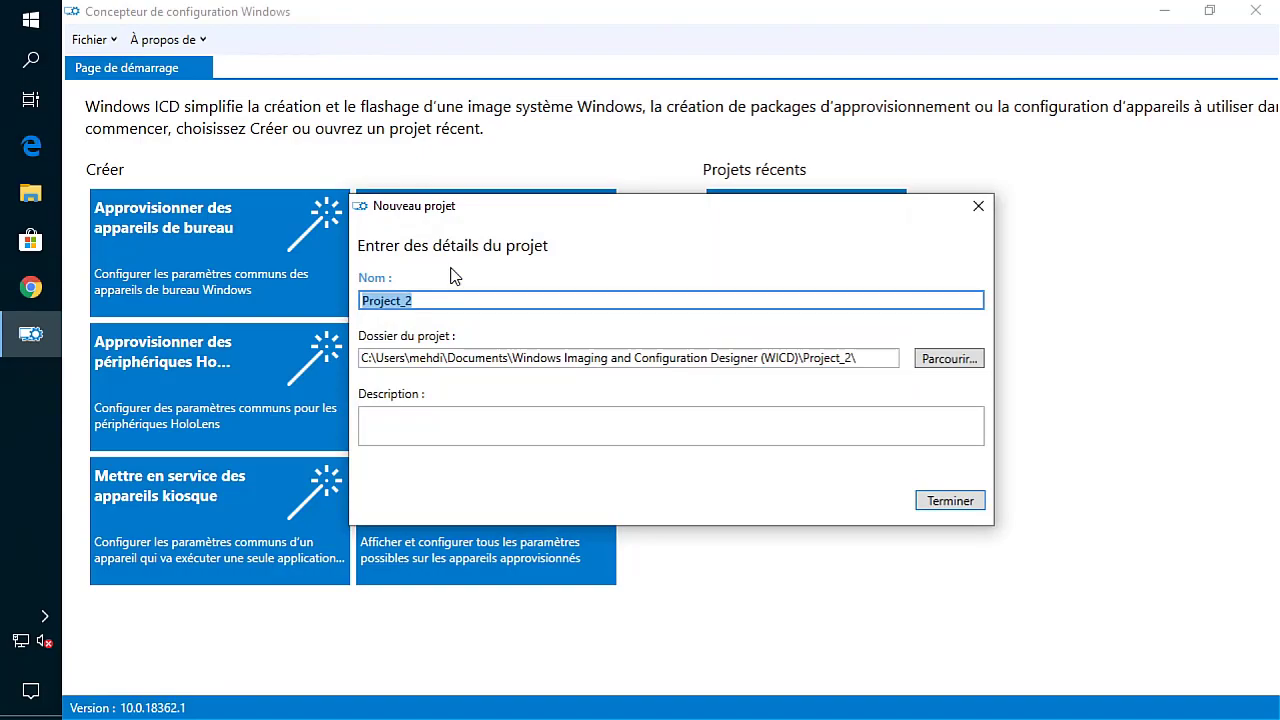
pyautogui.write('mobile')
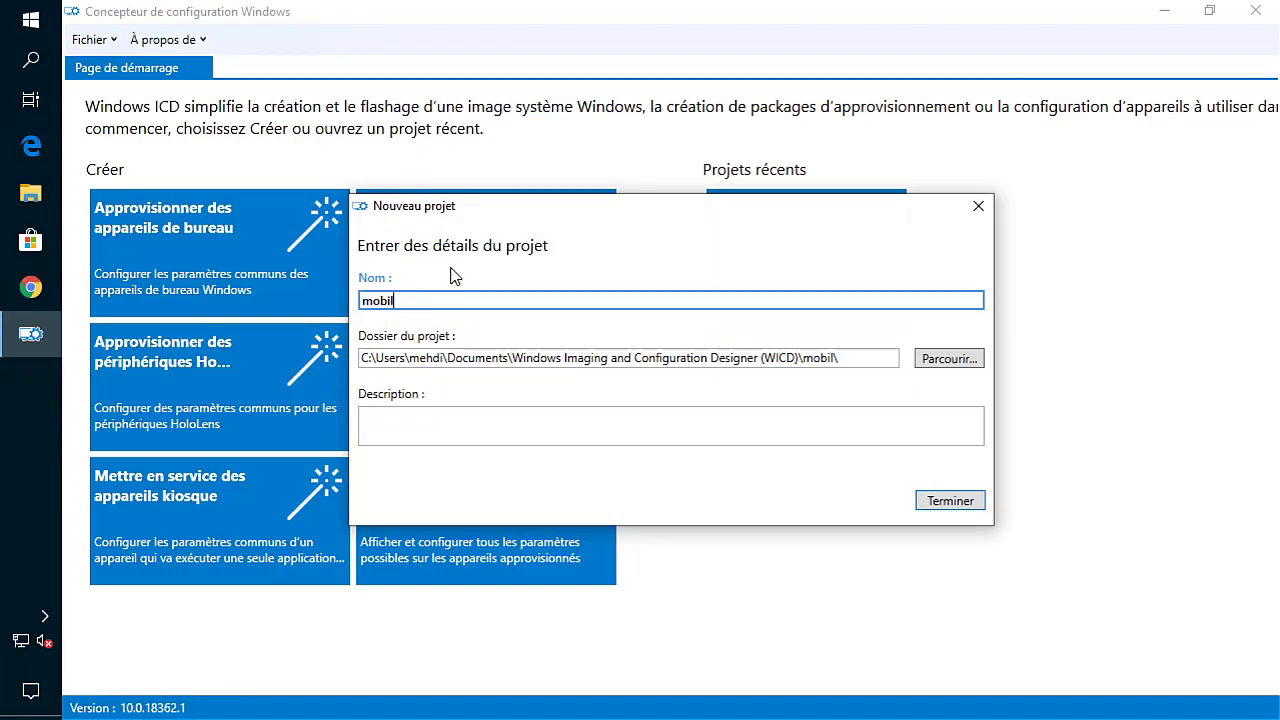
pyautogui.tripleClick(873, 366)
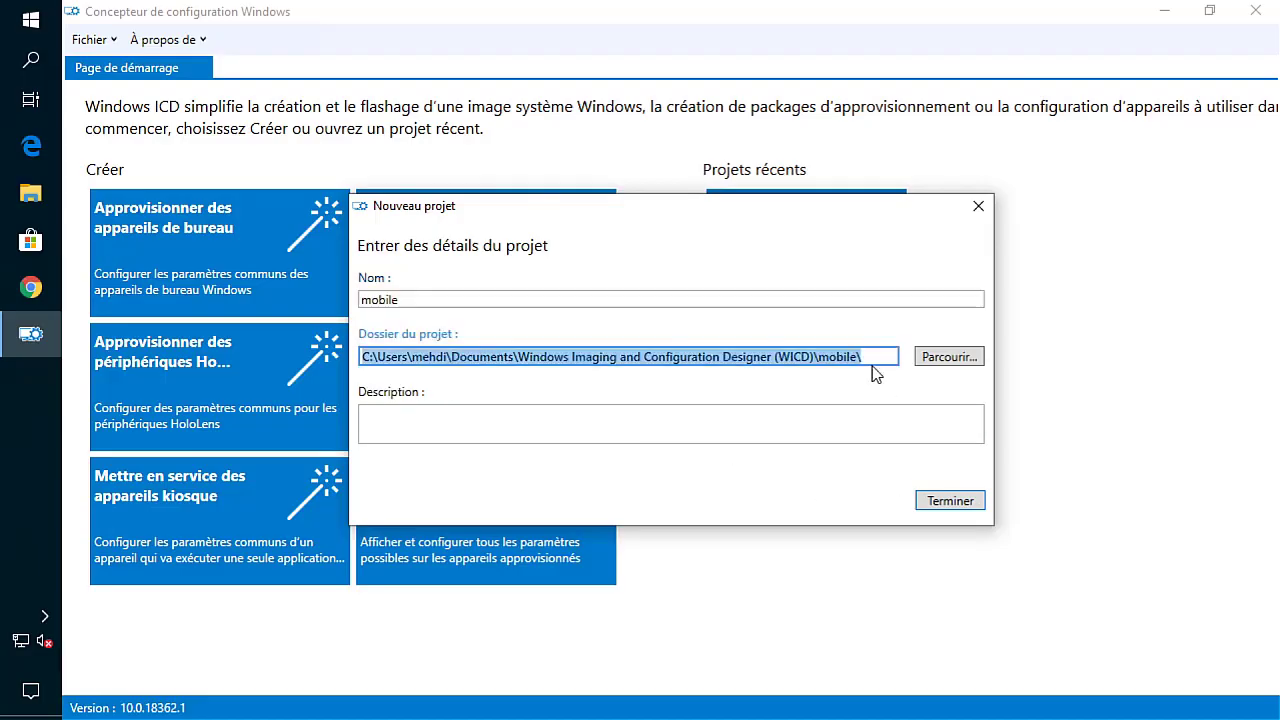
pyautogui.click(417, 364)
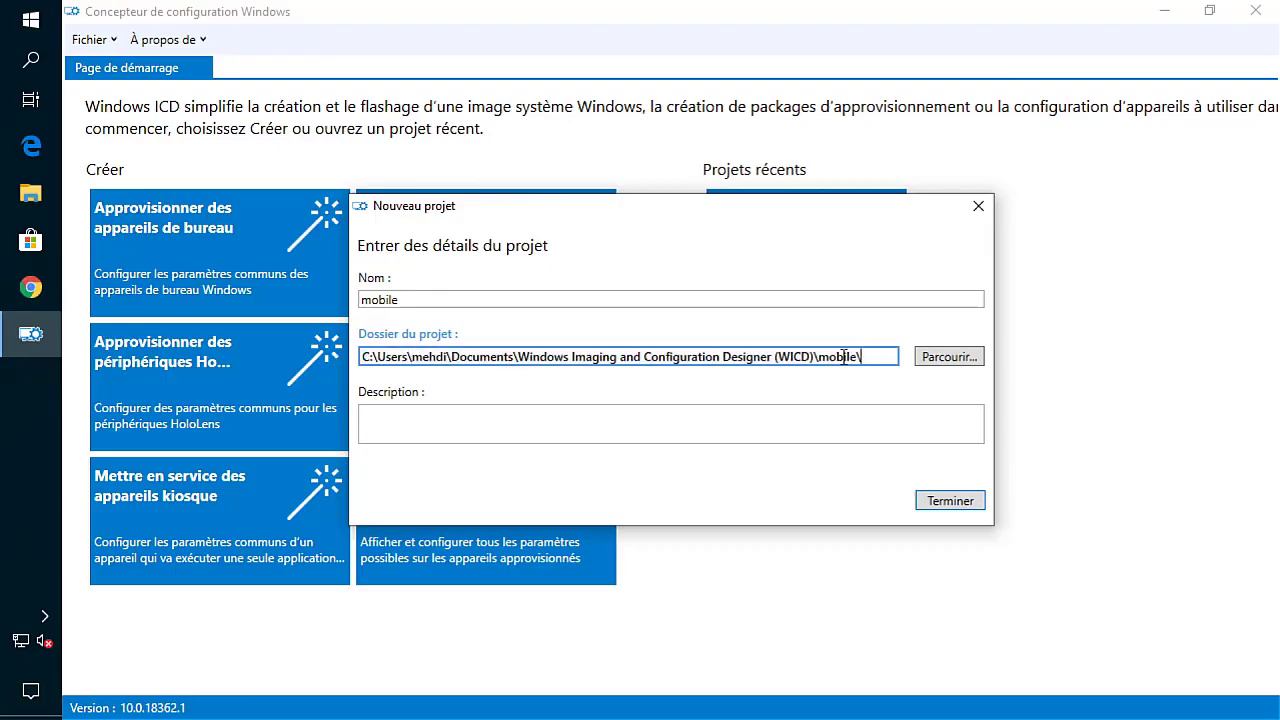
pyautogui.moveTo(844, 357); pyautogui.dragTo(283, 354)
pyautogui.click(945, 500)
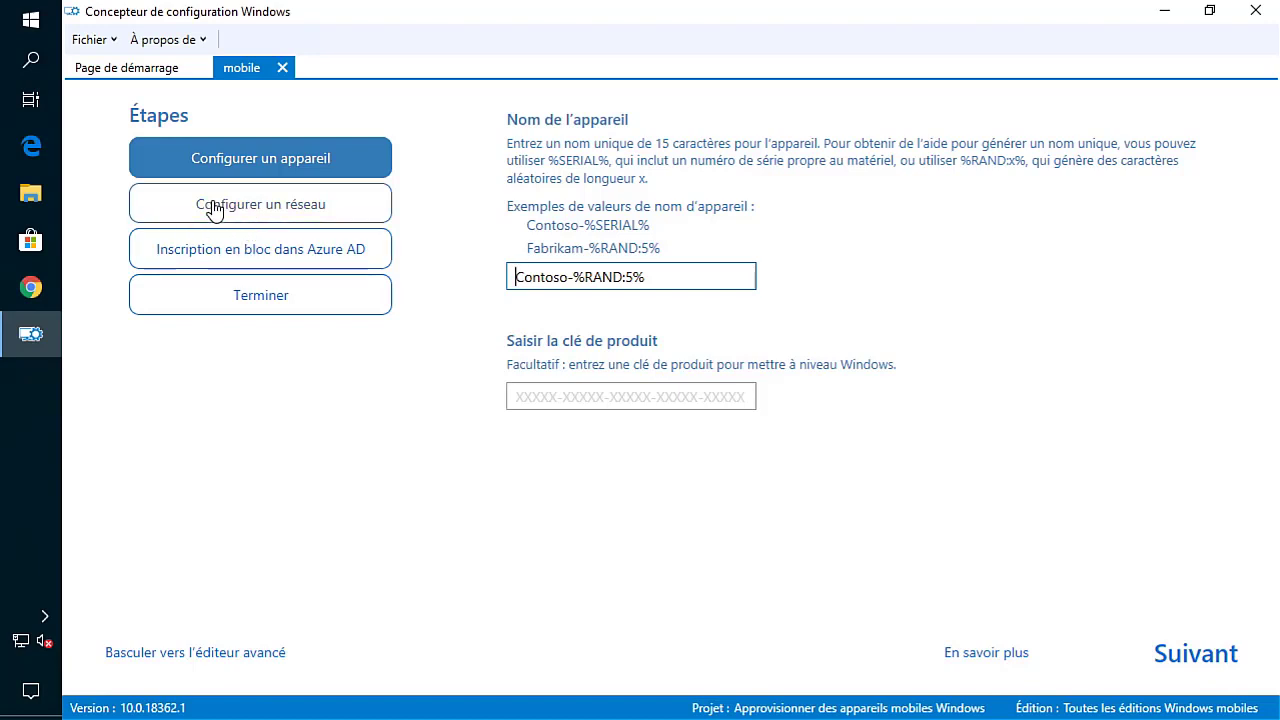
# Review the mobile project's device, network and Azure AD bulk enrolment pages, and close the project
pyautogui.click(356, 220)
pyautogui.click(358, 254)
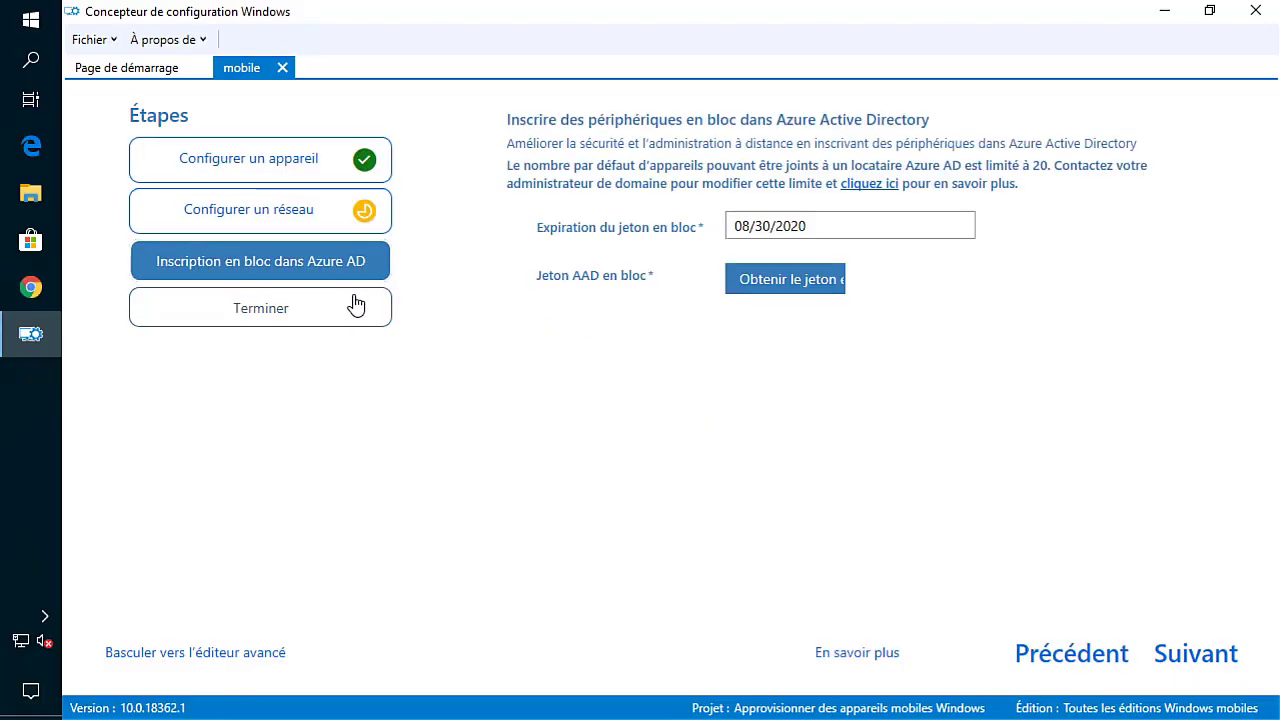
pyautogui.click(317, 179)
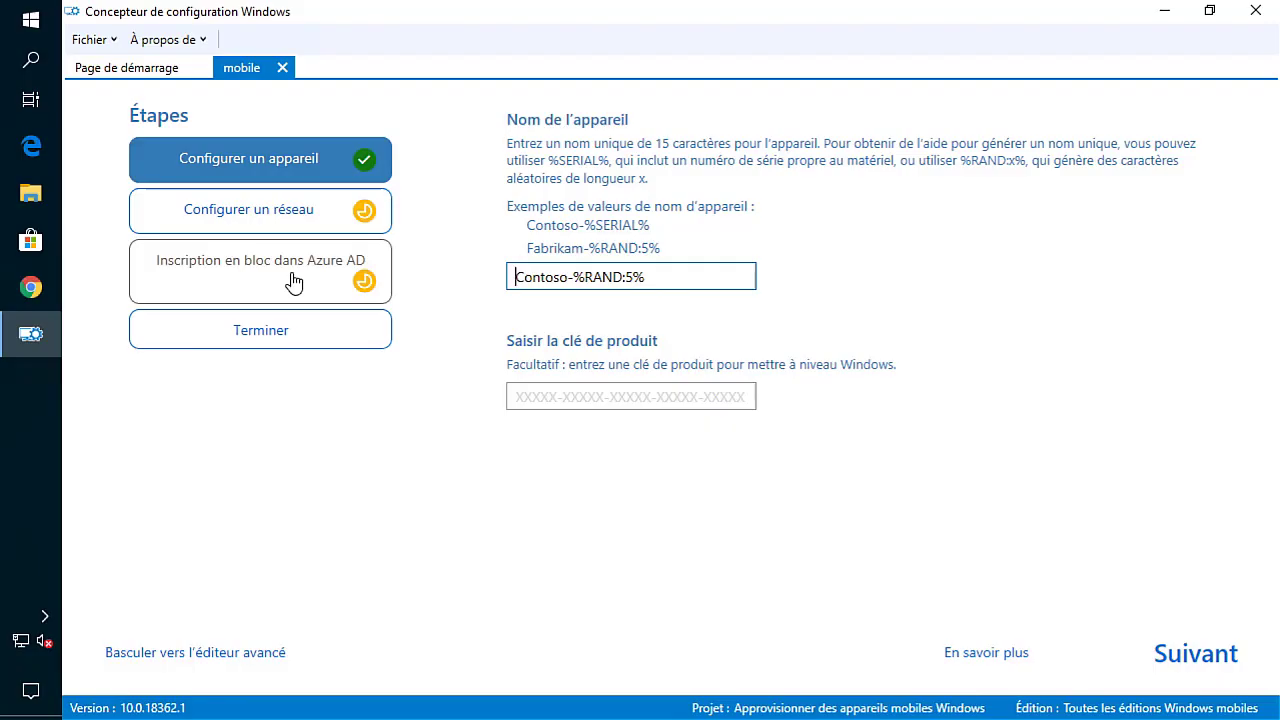
pyautogui.click(282, 67)
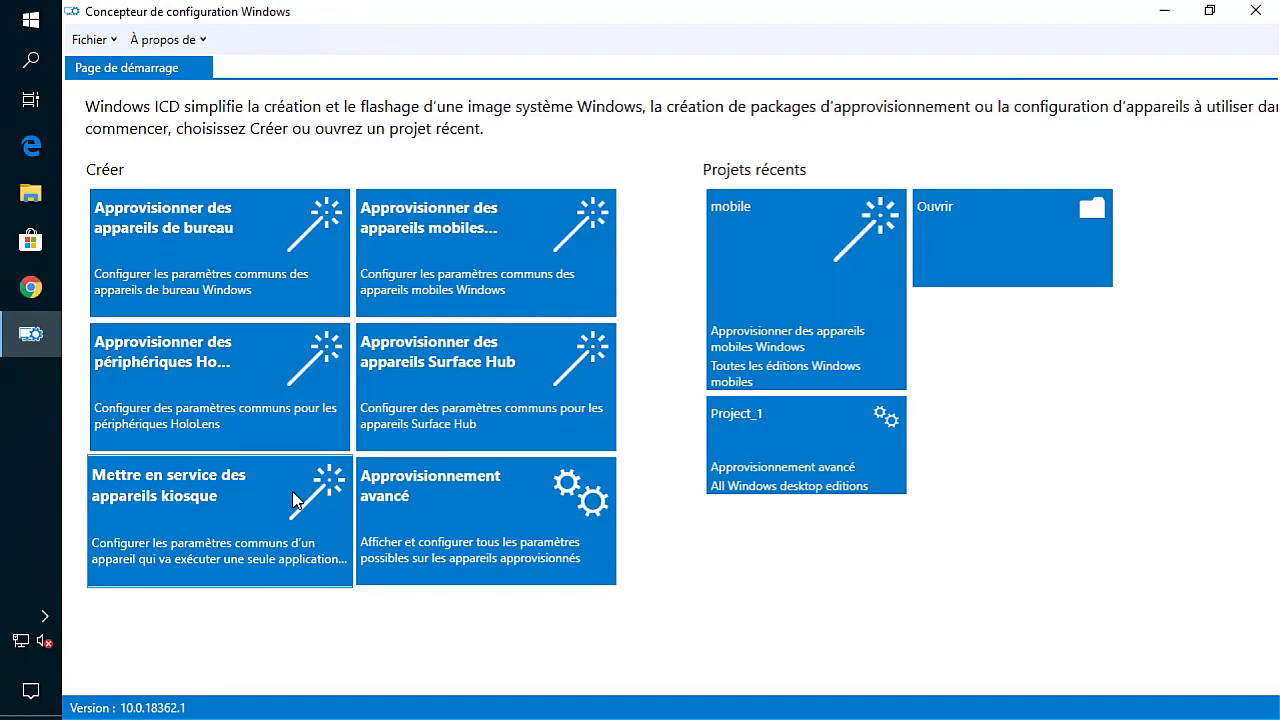
# Create a kiosk device provisioning project named "Kiosque" in the default project folder
pyautogui.click(207, 482)
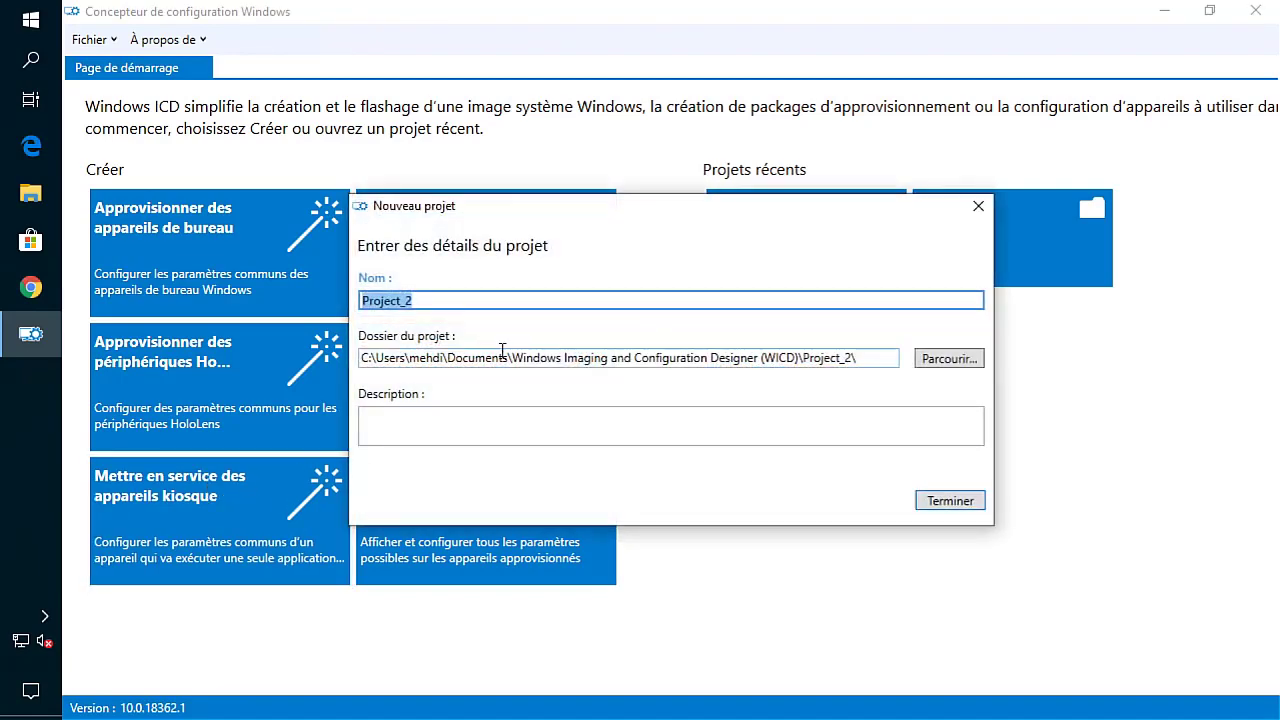
pyautogui.write('Kiosque')
pyautogui.click(947, 503)
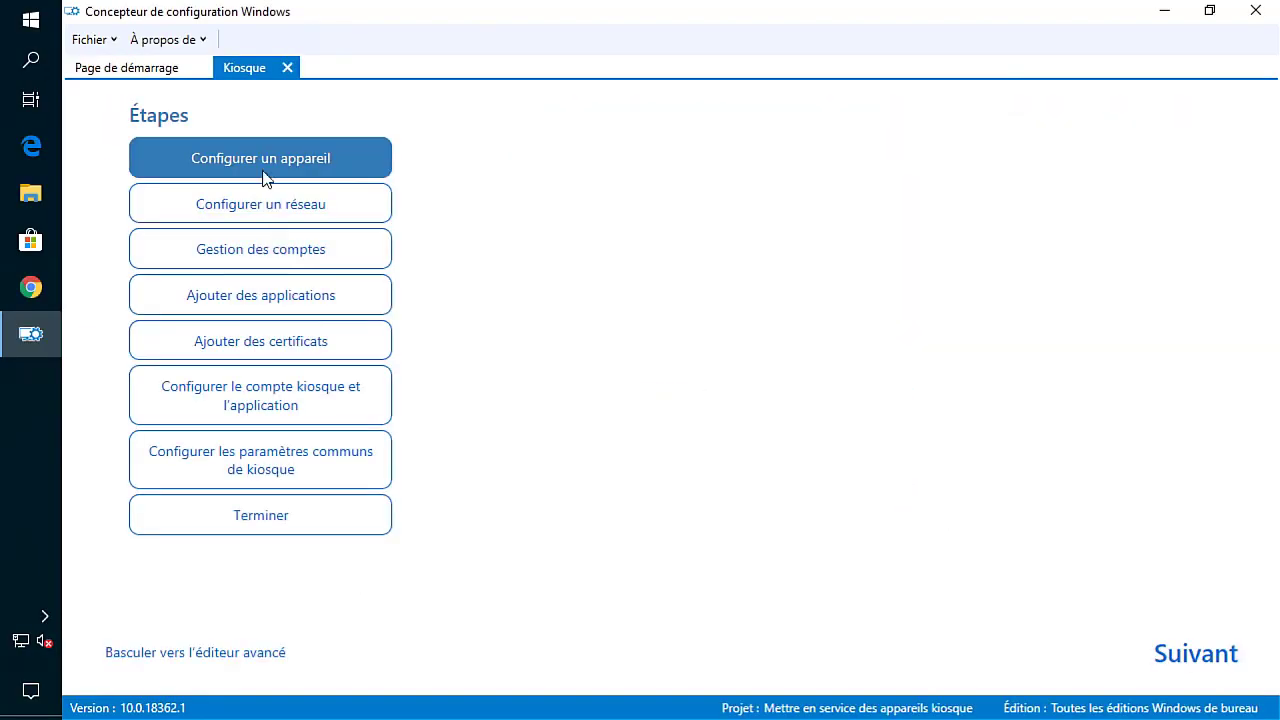
# Review the Kiosque project's network, account, certificate, kiosk account, common settings and device pages, and close the project
pyautogui.click(287, 210)
pyautogui.click(268, 260)
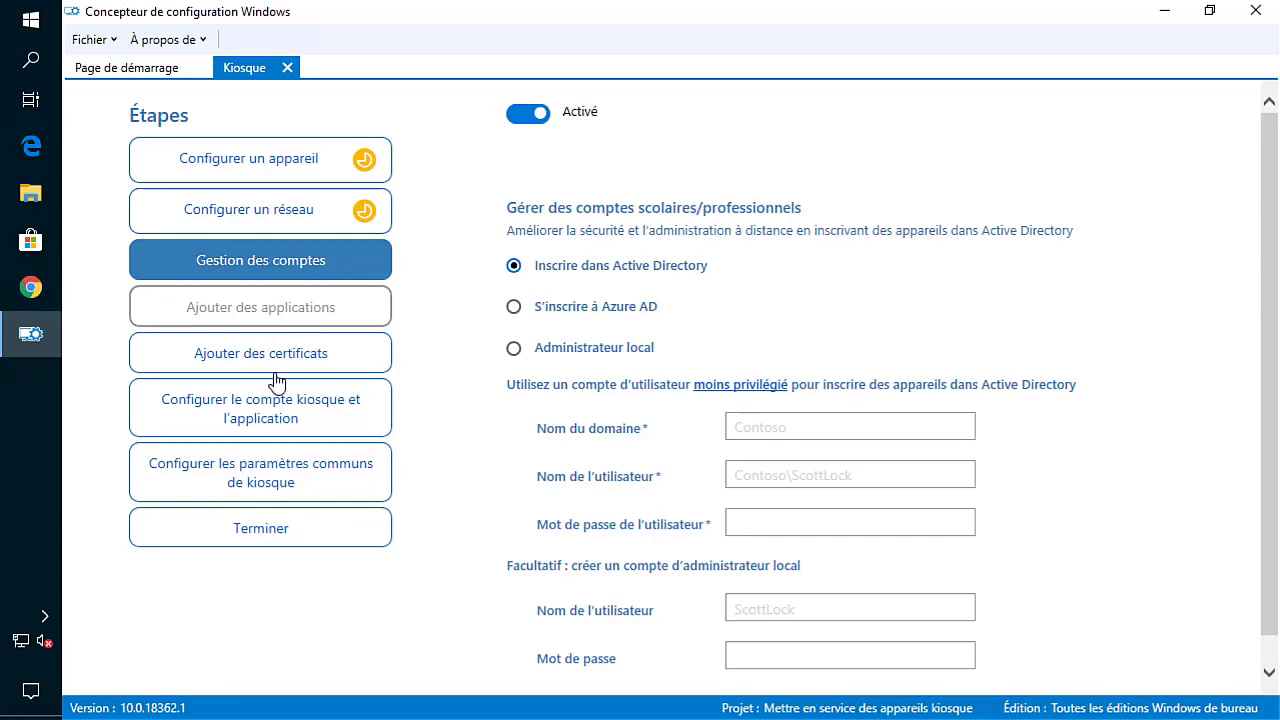
pyautogui.click(277, 362)
pyautogui.click(277, 427)
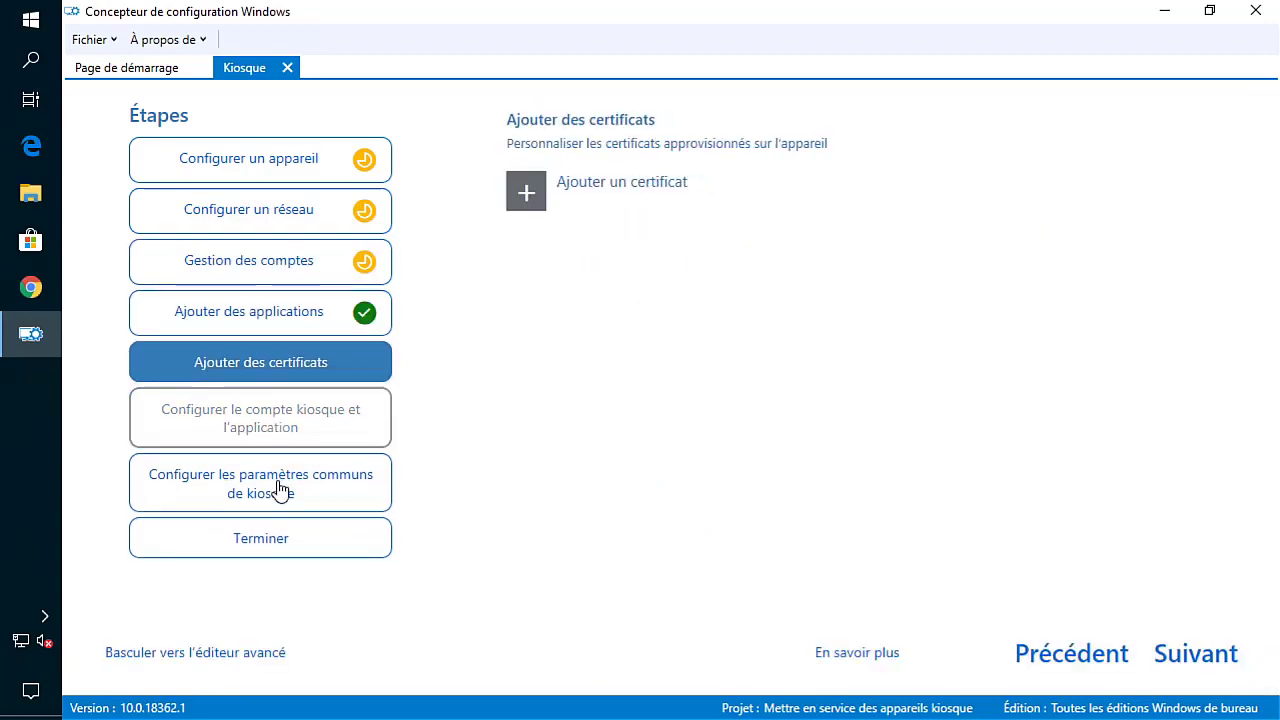
pyautogui.click(281, 490)
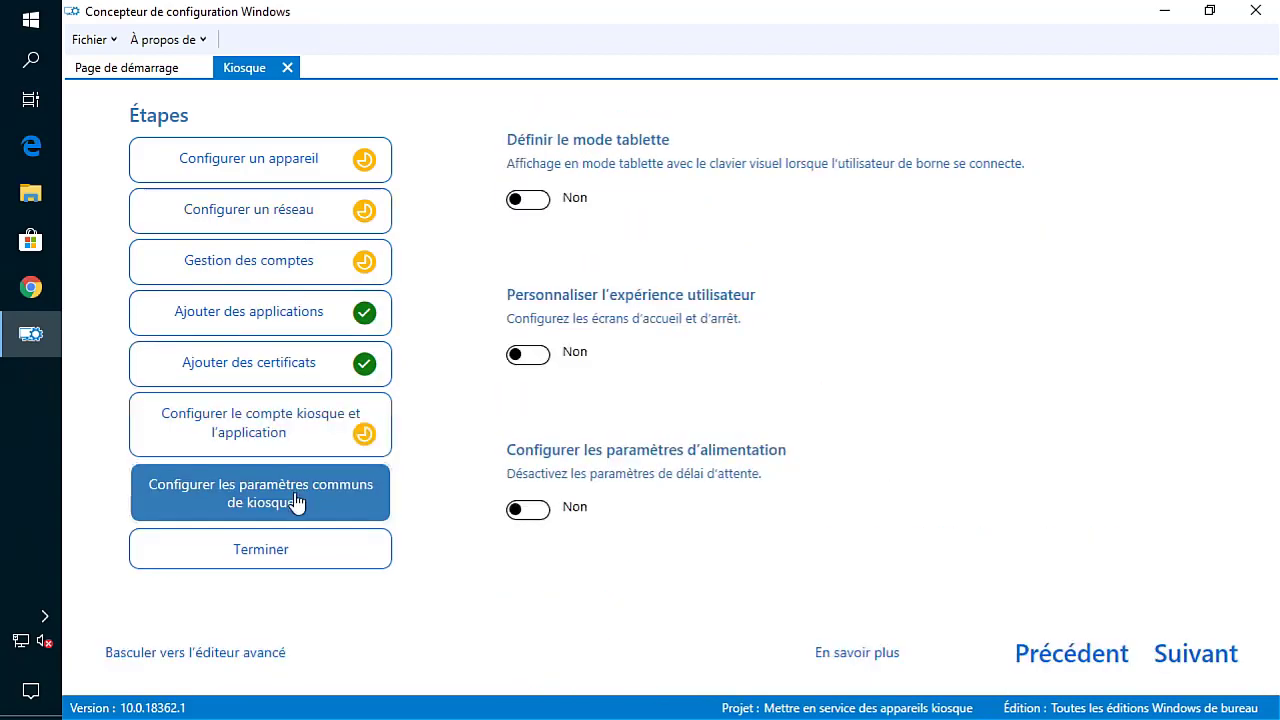
pyautogui.click(286, 172)
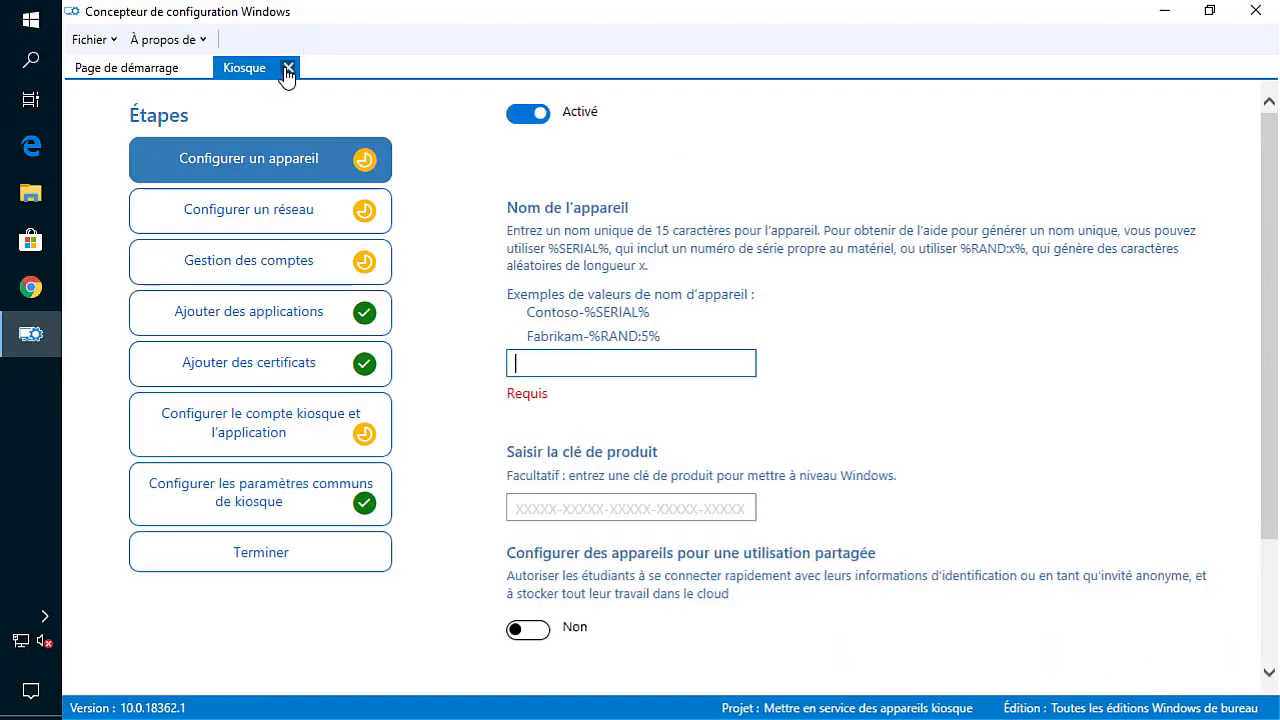
pyautogui.click(287, 69)
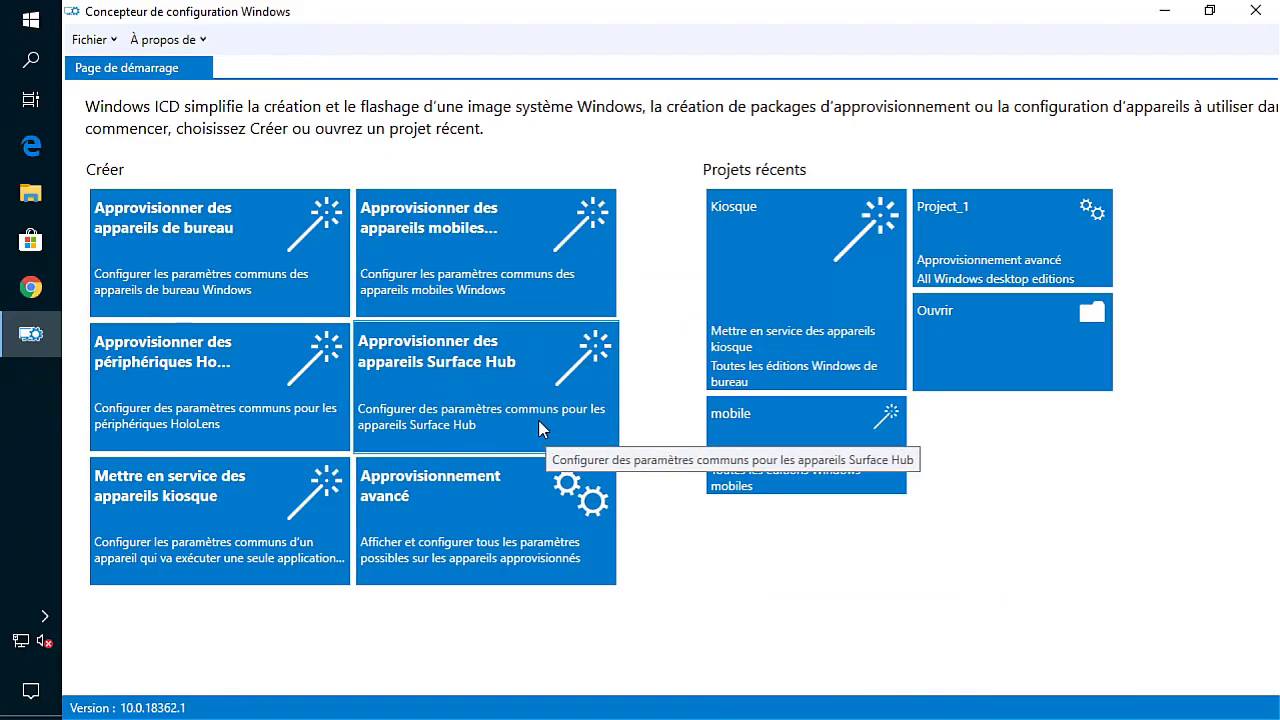
# Create a Surface Hub provisioning project named "surface" and close it
pyautogui.click(538, 420)
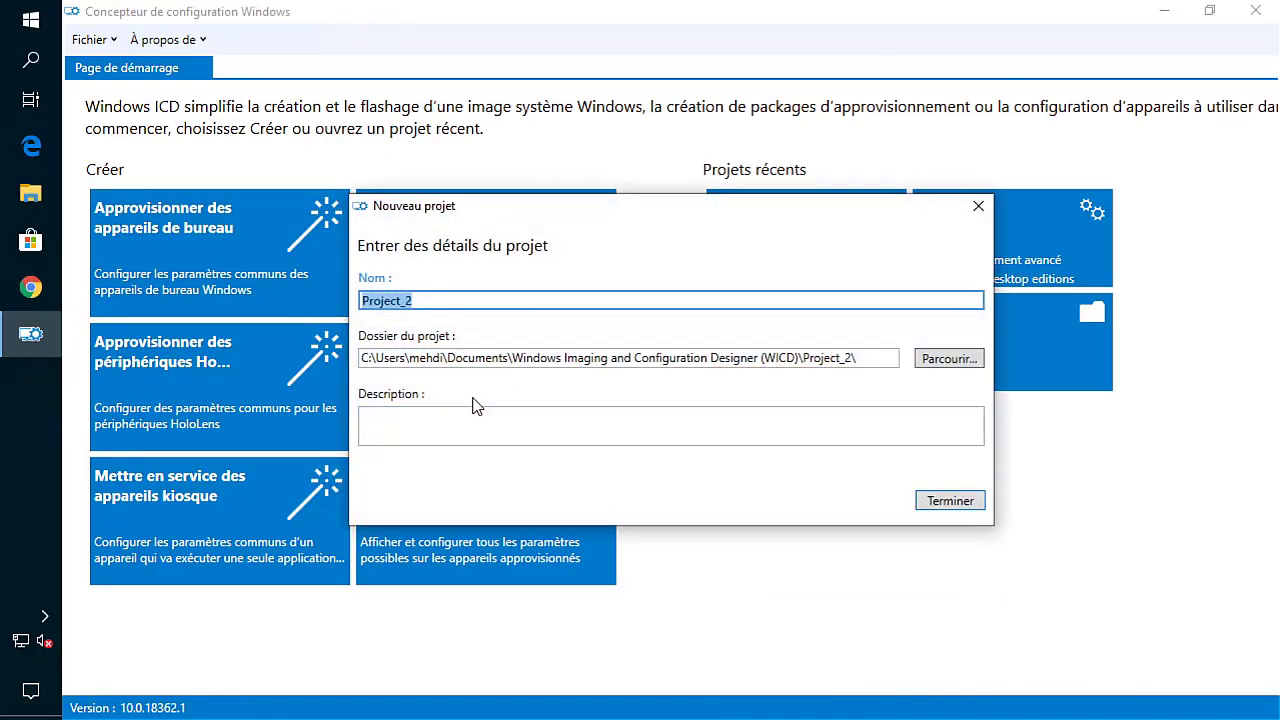
pyautogui.write('surface')
pyautogui.press('Return')
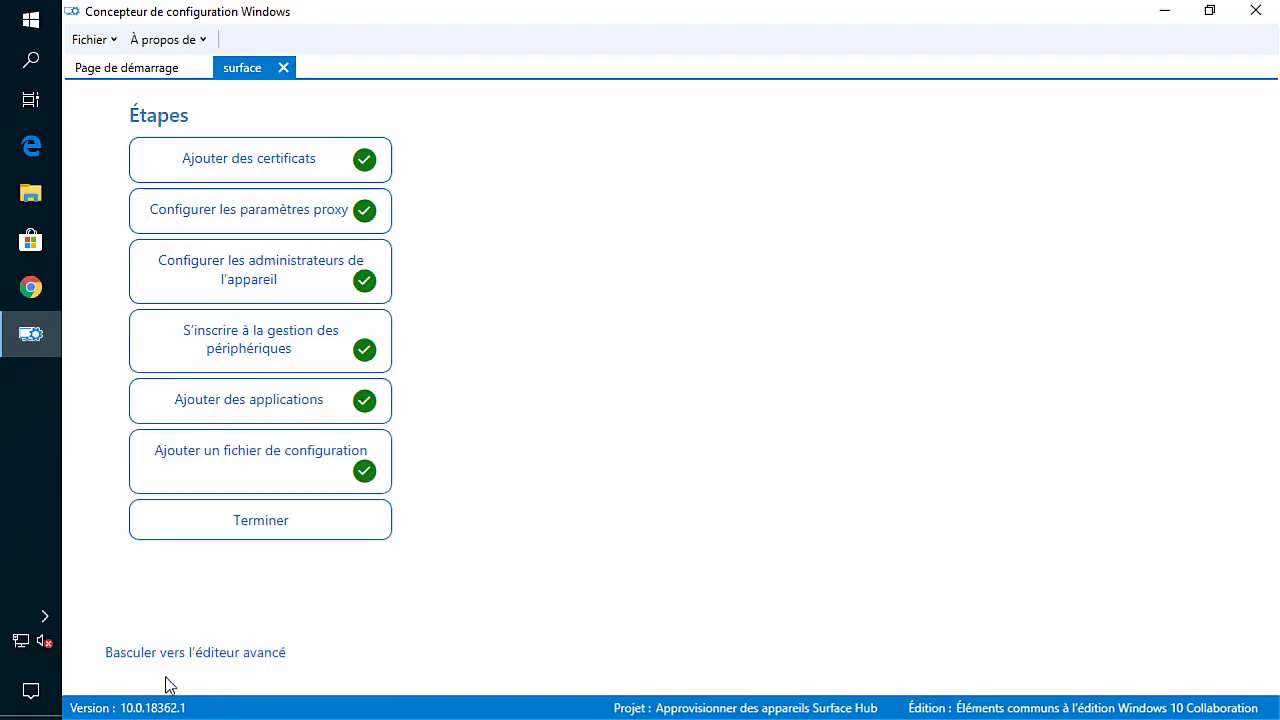
pyautogui.click(283, 67)
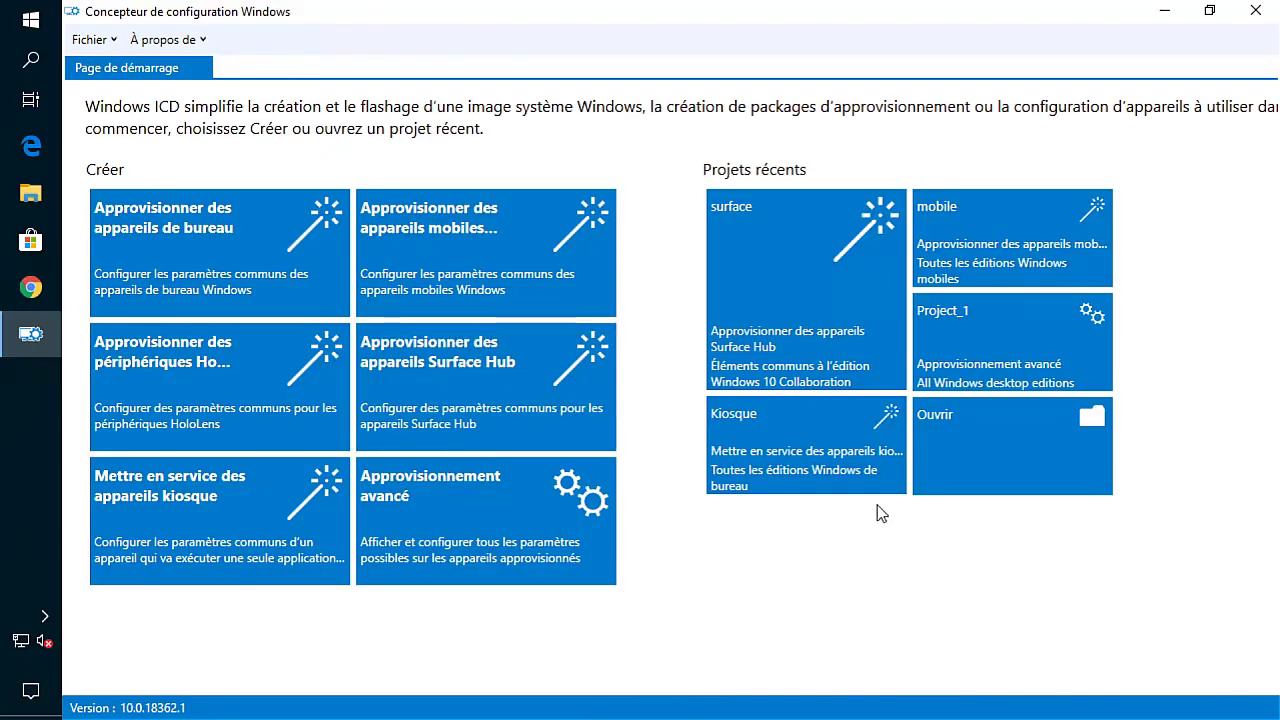
# In File Explorer, examine the Windows Imaging and Configuration Designer (WICD) folder in Documents and the log files in its Common subfolder
pyautogui.click(31, 193)
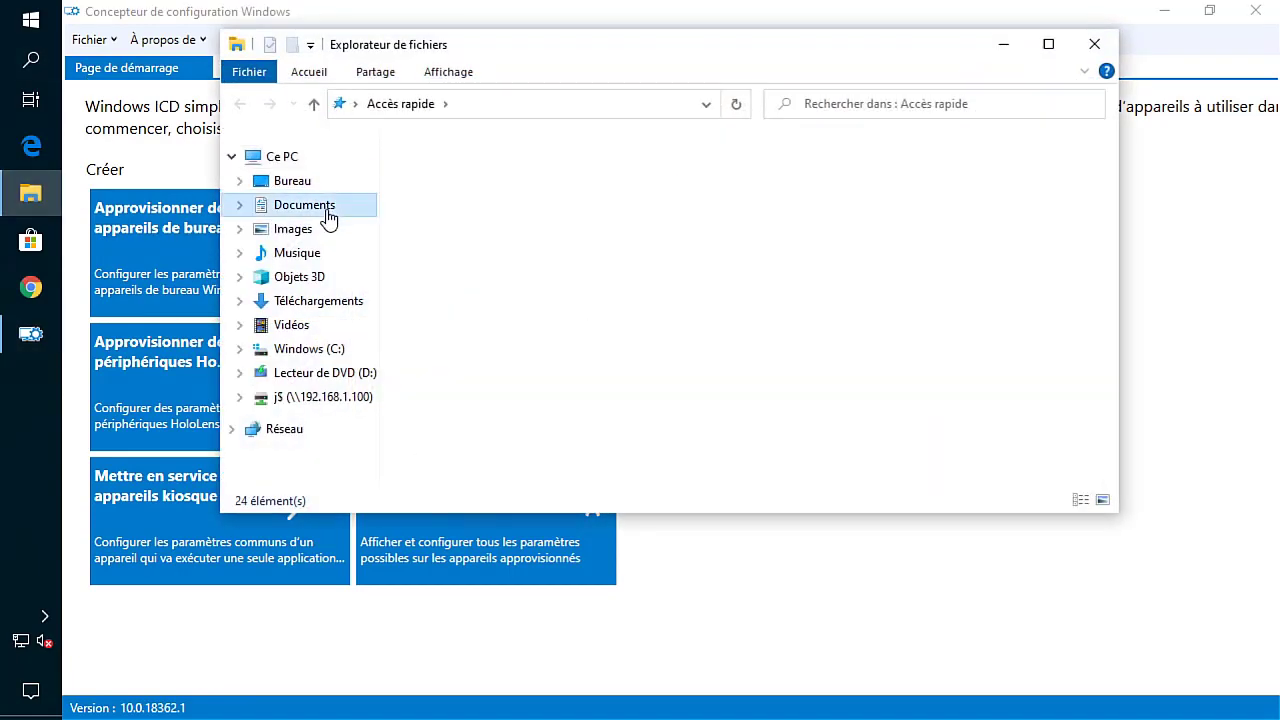
pyautogui.click(329, 218)
pyautogui.doubleClick(506, 177)
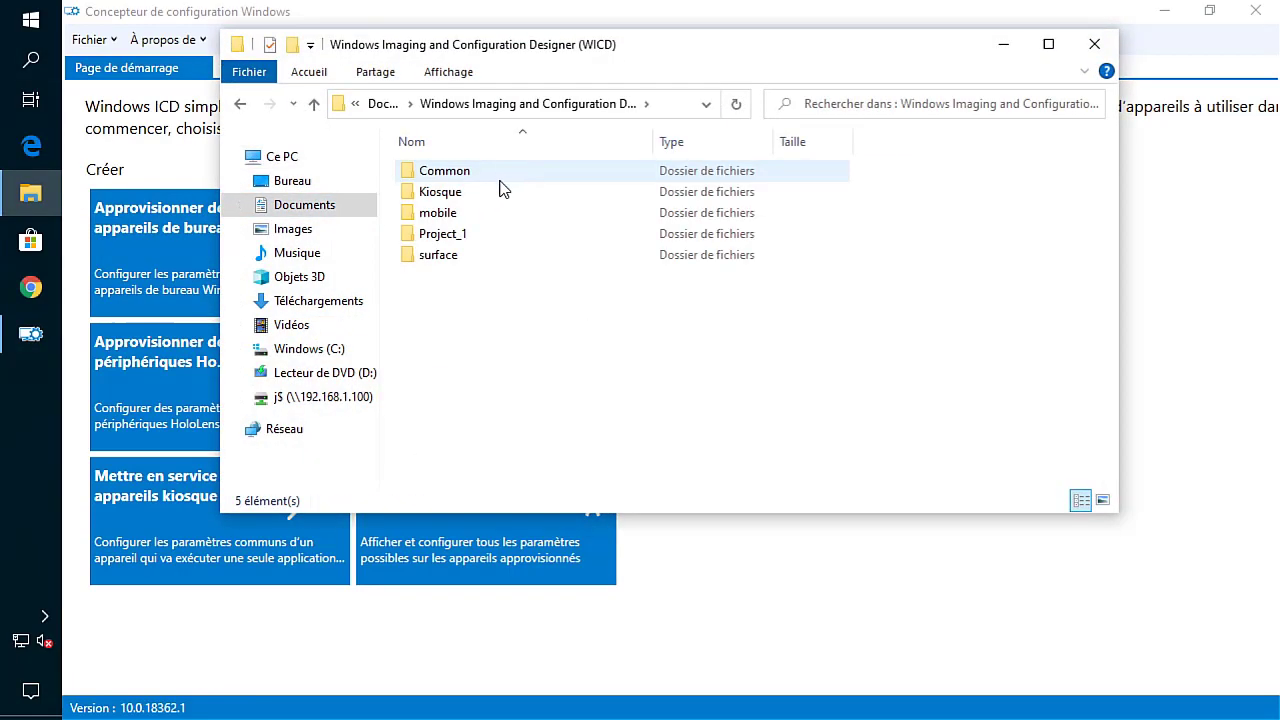
pyautogui.doubleClick(500, 181)
pyautogui.scroll(-4, 540, 312)
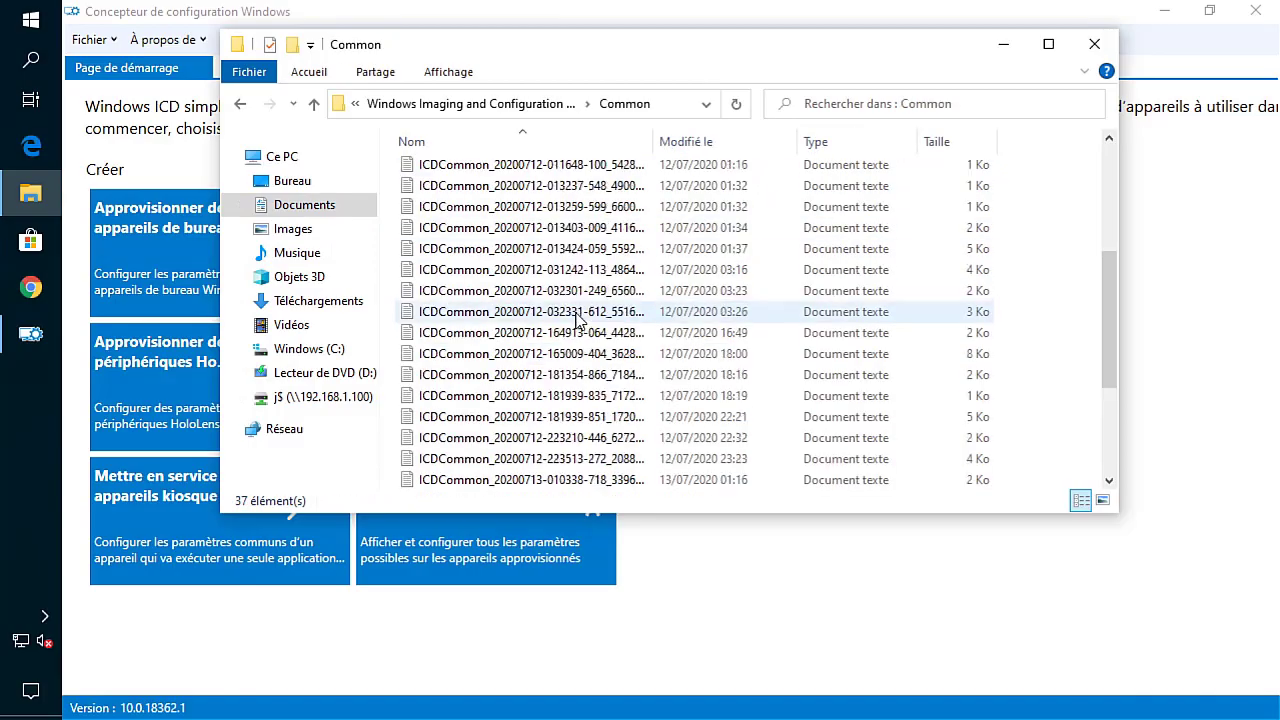
pyautogui.scroll(4, 578, 318)
pyautogui.click(470, 104)
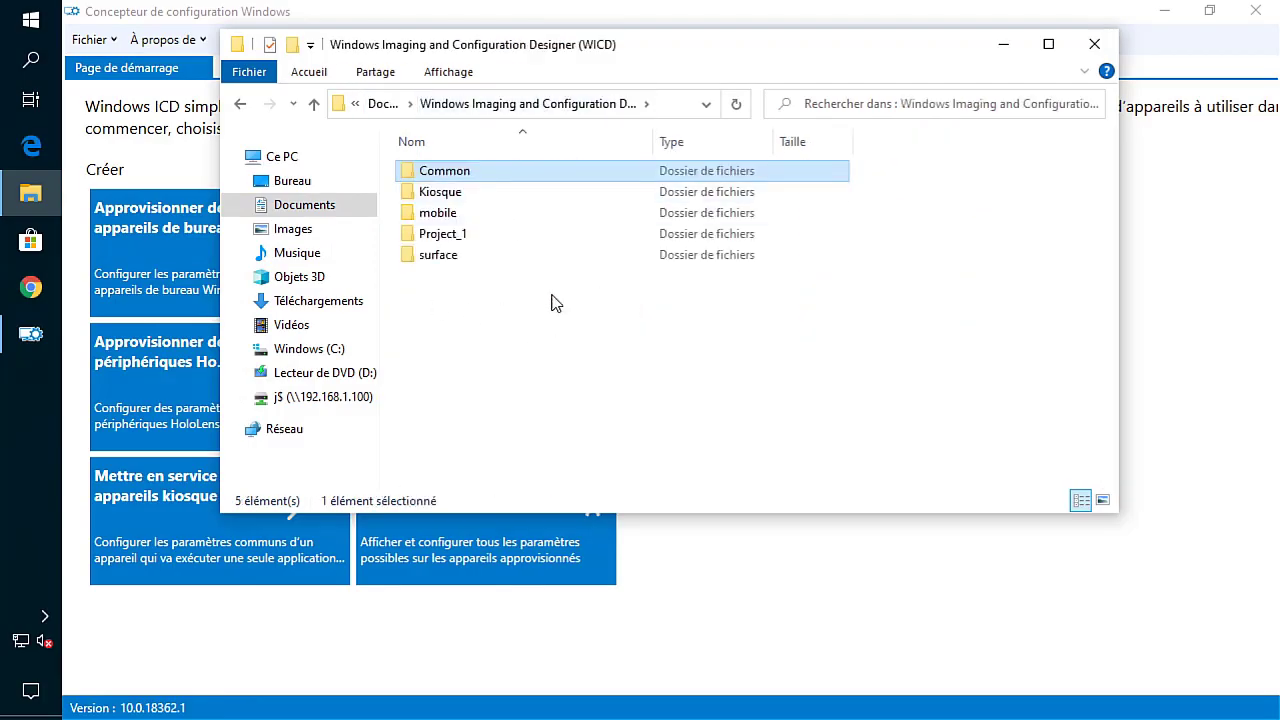
# Open customizations.xml from the Kiosque project folder, examine its package configuration, and close the file
pyautogui.doubleClick(488, 198)
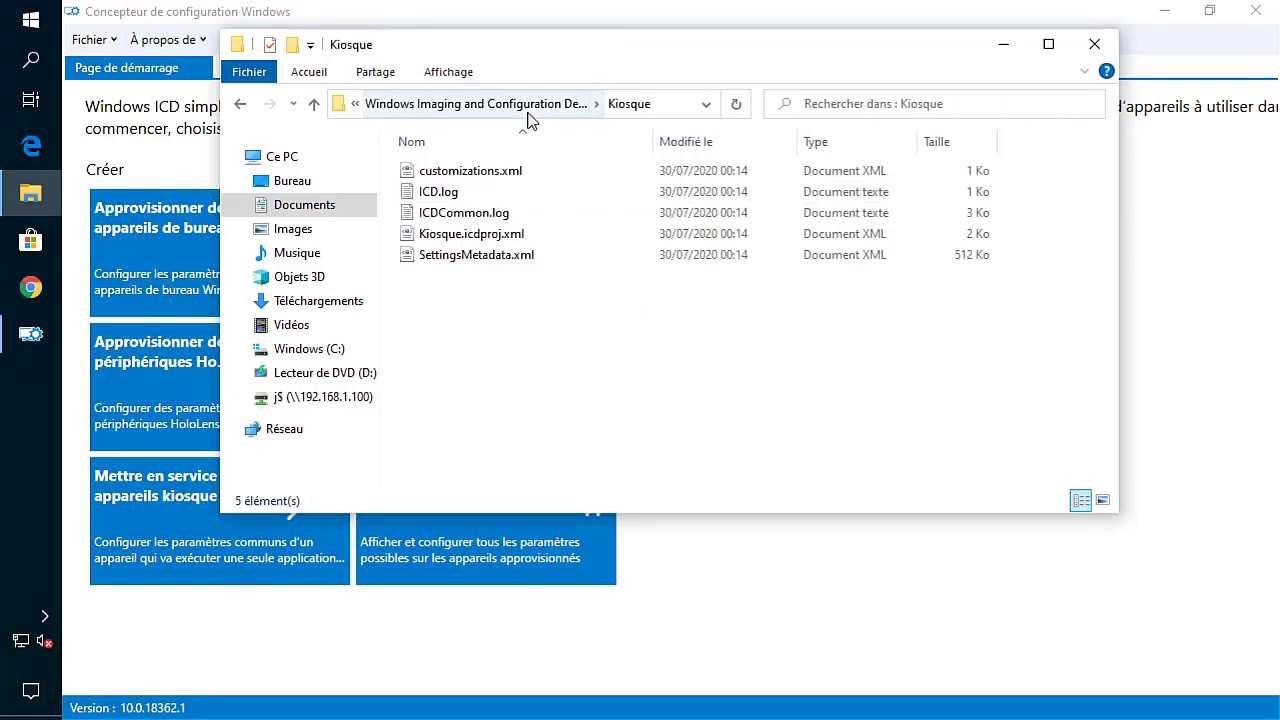
pyautogui.click(524, 174)
pyautogui.doubleClick(524, 172)
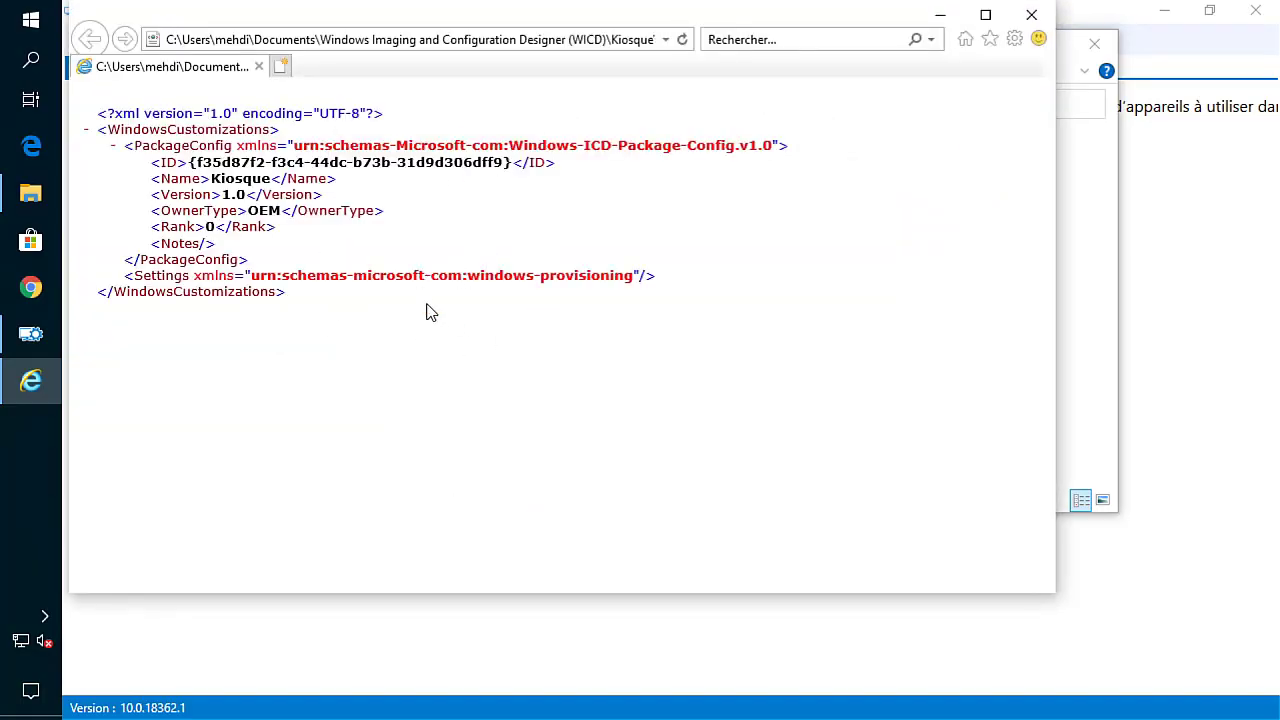
pyautogui.moveTo(429, 309); pyautogui.dragTo(90, 108)
pyautogui.click(706, 200)
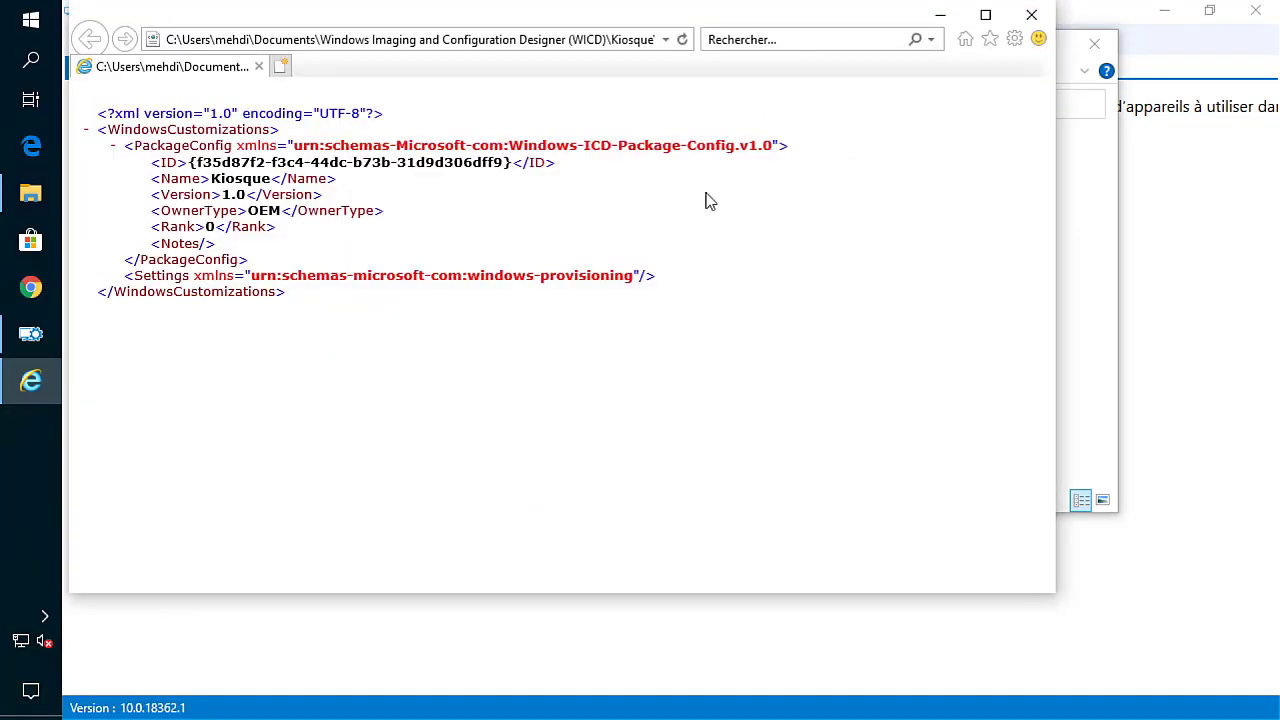
pyautogui.click(1035, 16)
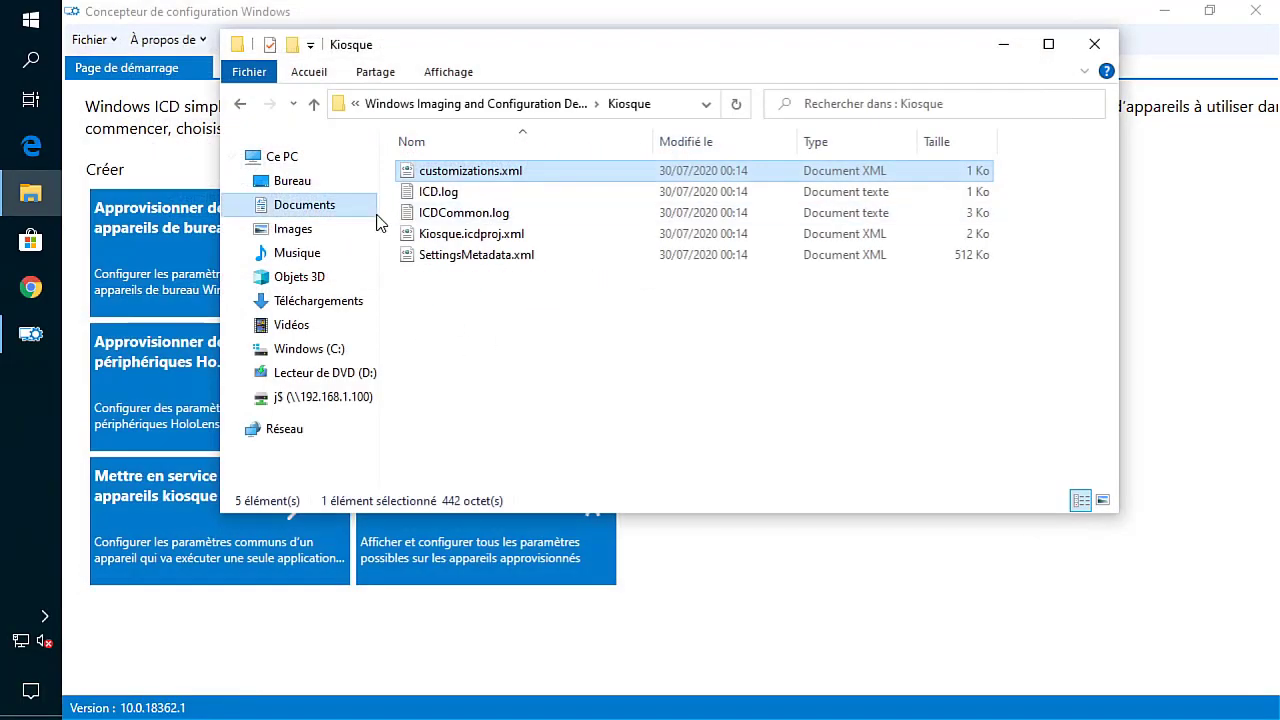
# Compare the files in the Kiosque project folder with those in Project_1, selecting Project_1.ppkg
pyautogui.click(527, 105)
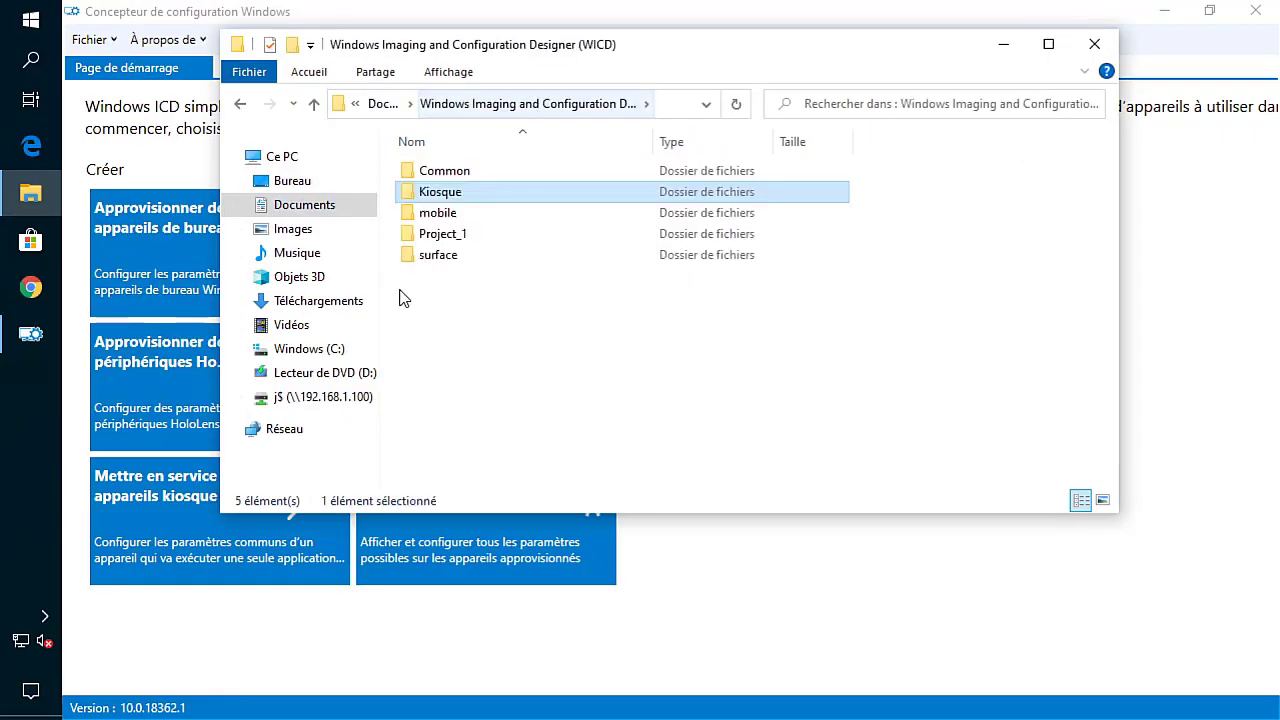
pyautogui.doubleClick(505, 195)
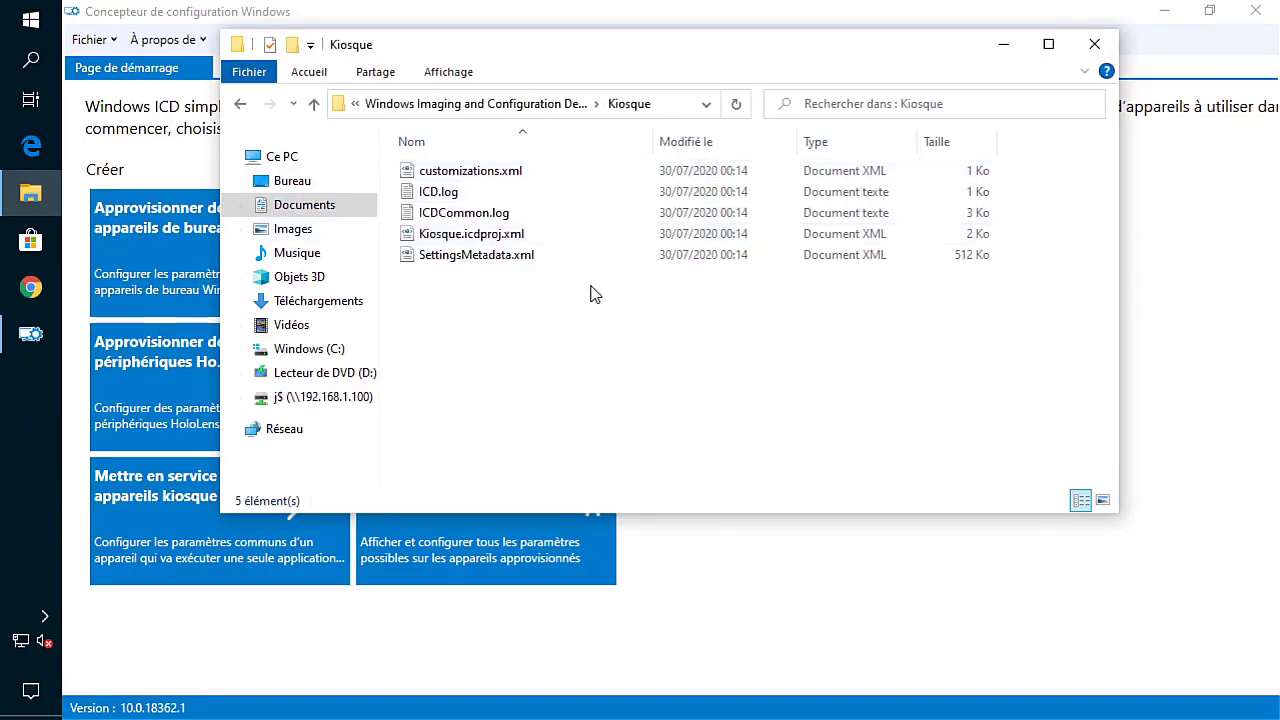
pyautogui.click(520, 104)
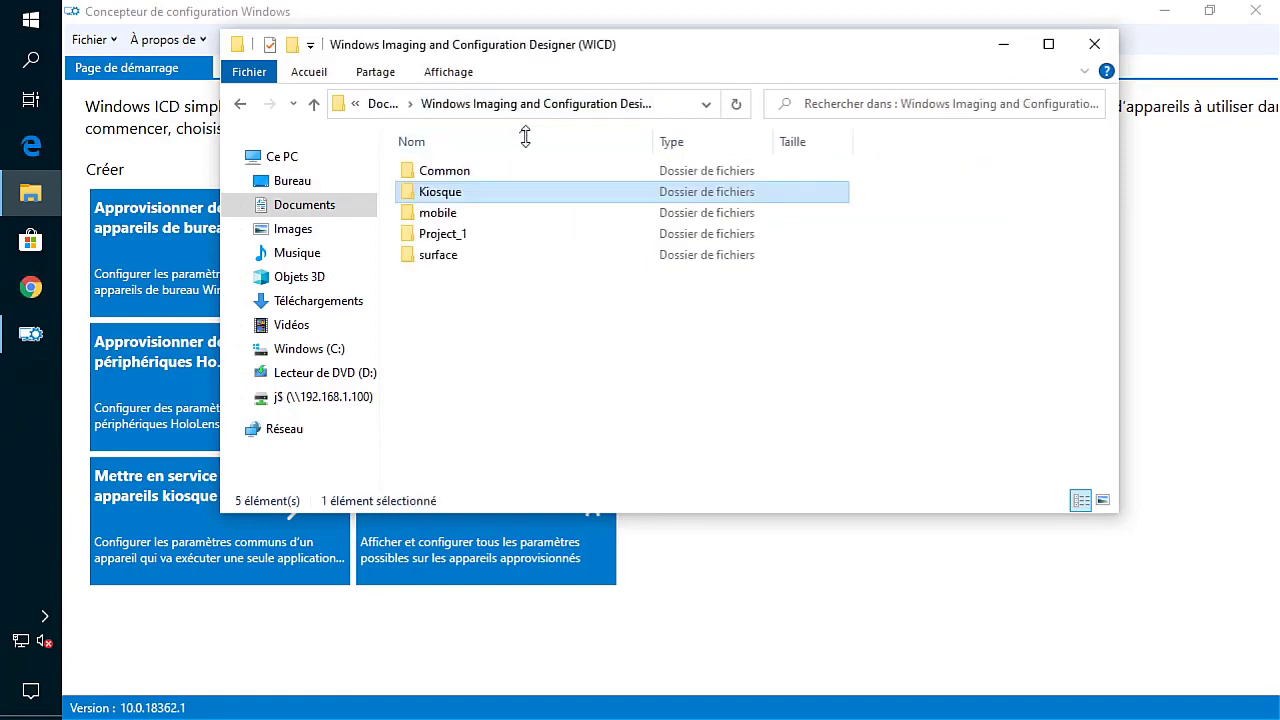
pyautogui.doubleClick(519, 240)
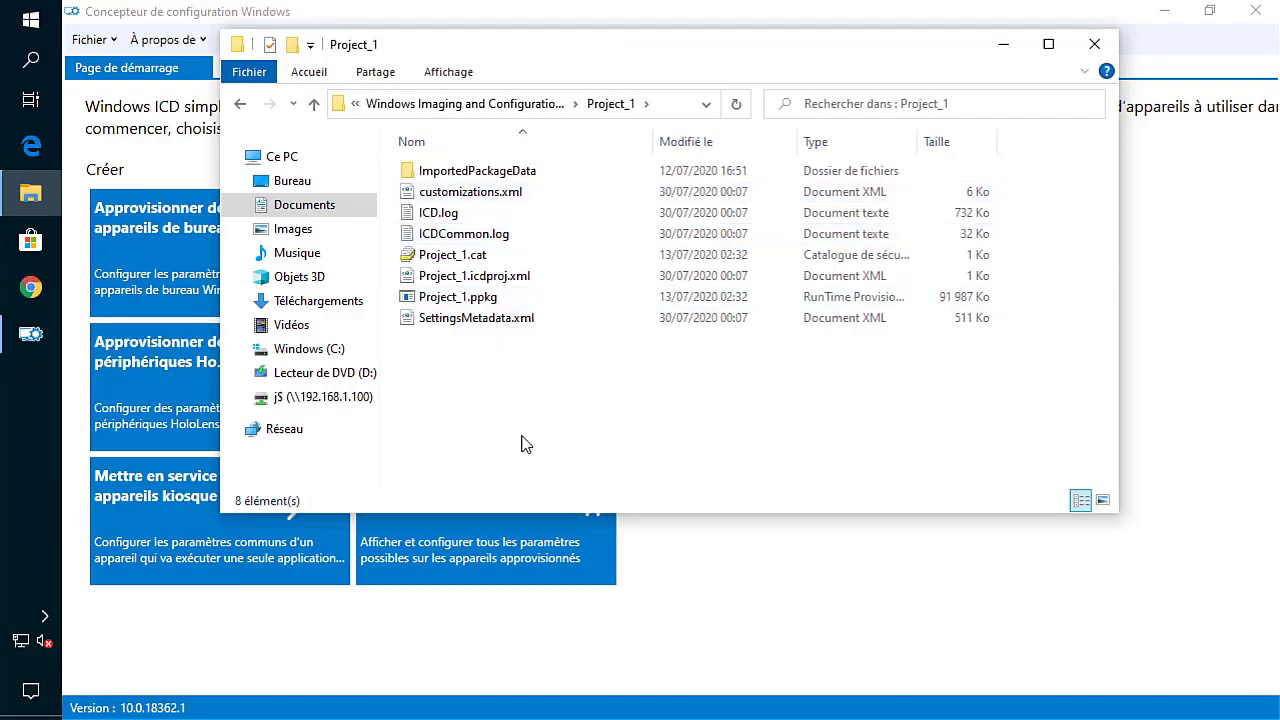
pyautogui.click(484, 297)
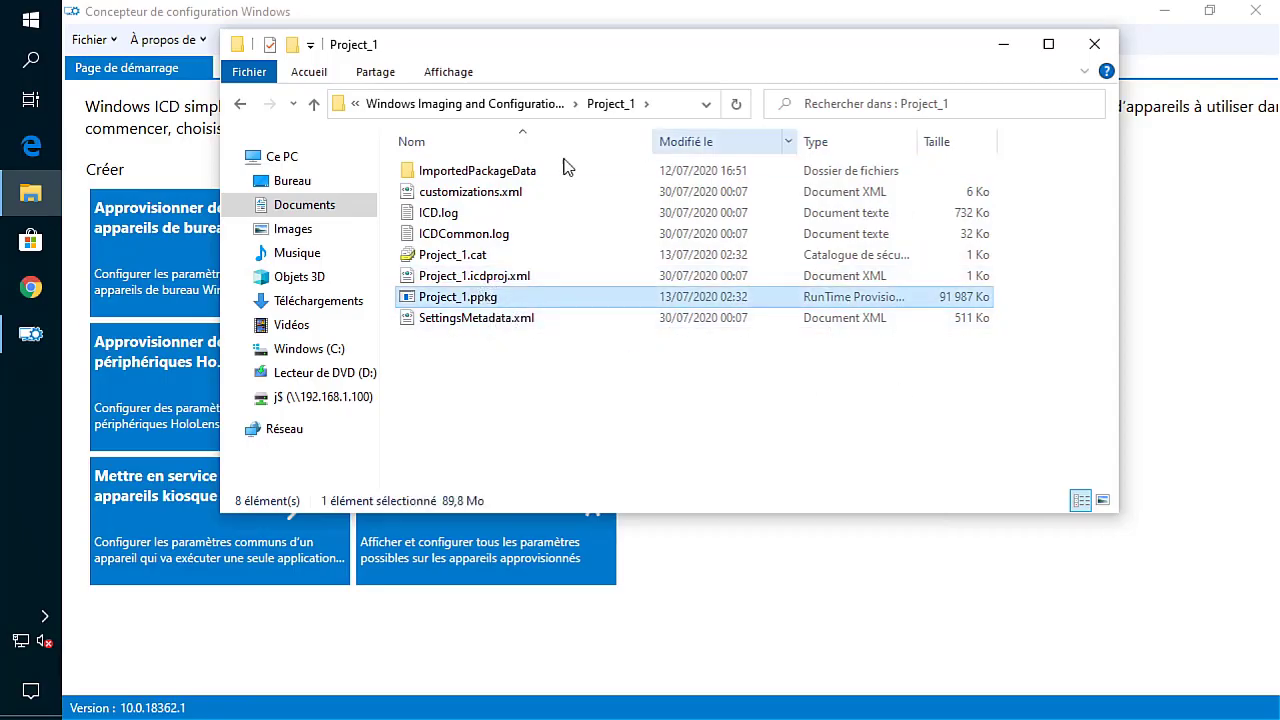
# Open customizations.xml from the Project_1 folder, examine its provisioning commands and package configuration, and close the file
pyautogui.doubleClick(483, 196)
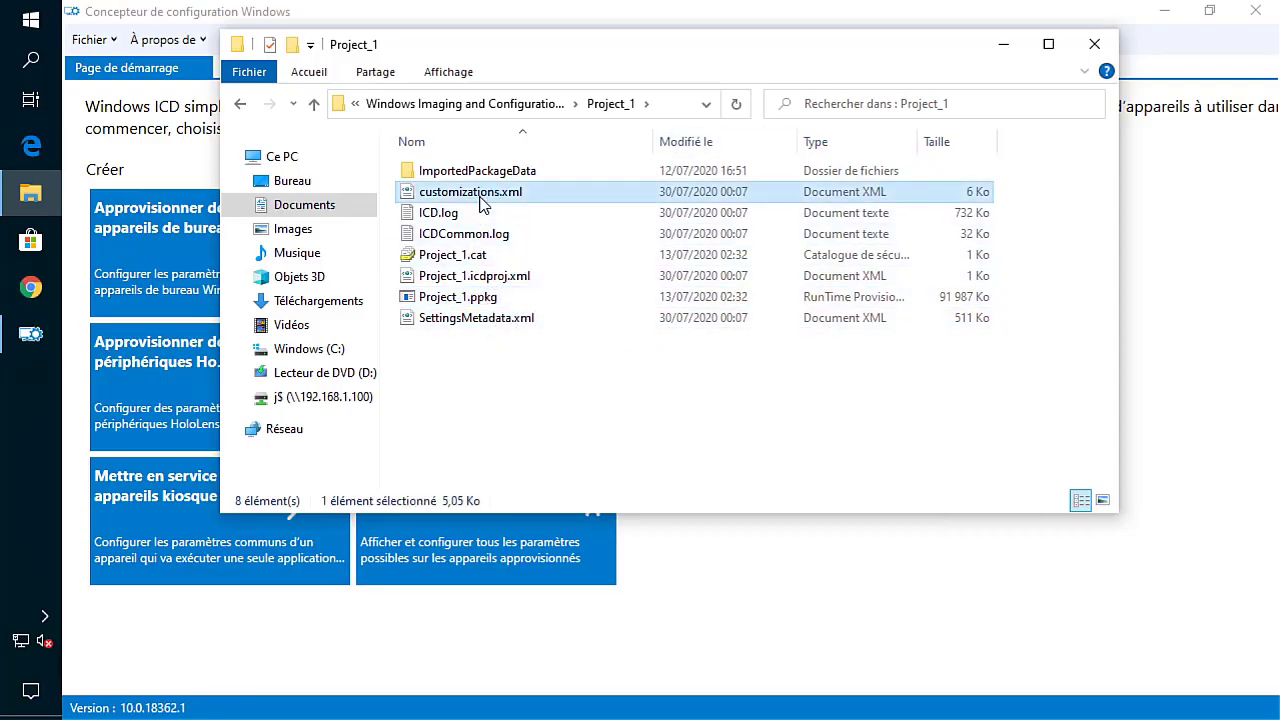
pyautogui.scroll(-15, 566, 310)
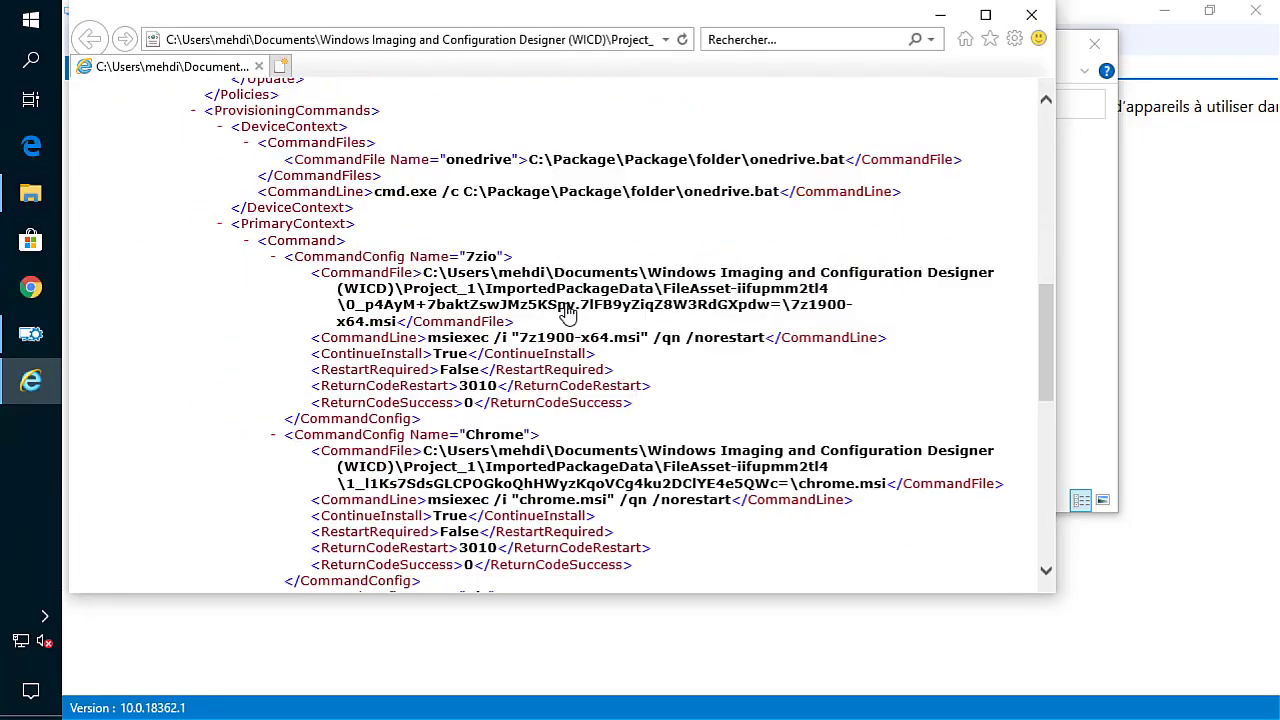
pyautogui.scroll(-10, 566, 313)
pyautogui.scroll(6, 566, 313)
pyautogui.scroll(10, 563, 327)
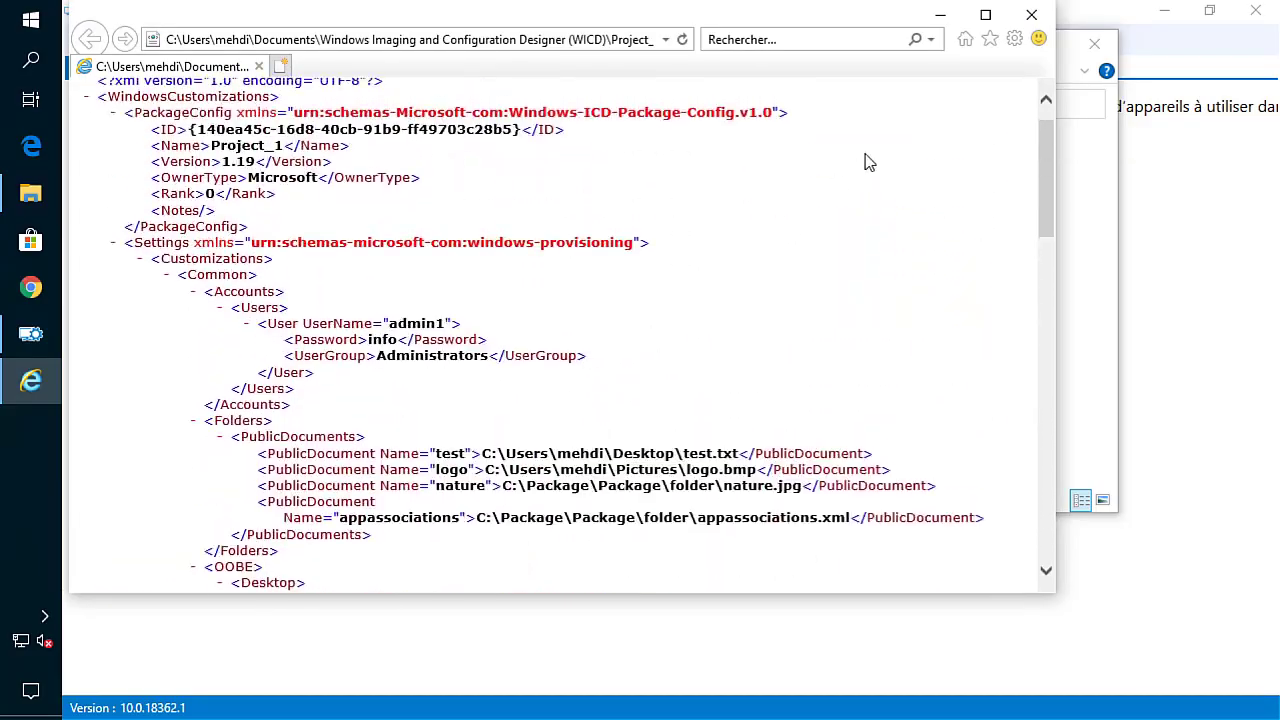
pyautogui.click(1030, 15)
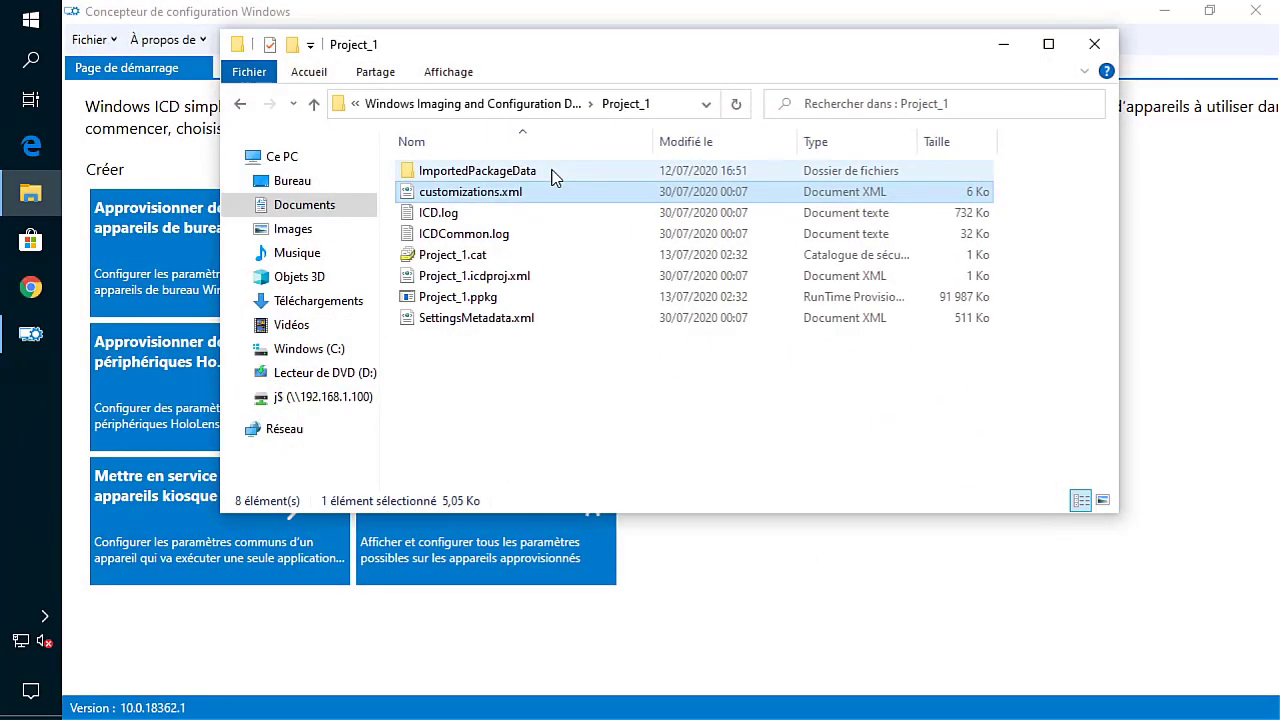
# Examine the ImportedPackageData folder of Project_1, including the first subfolder of FileAsset-iifupmm2tl4, and return to the Project_1 folder
pyautogui.doubleClick(554, 172)
pyautogui.doubleClick(554, 172)
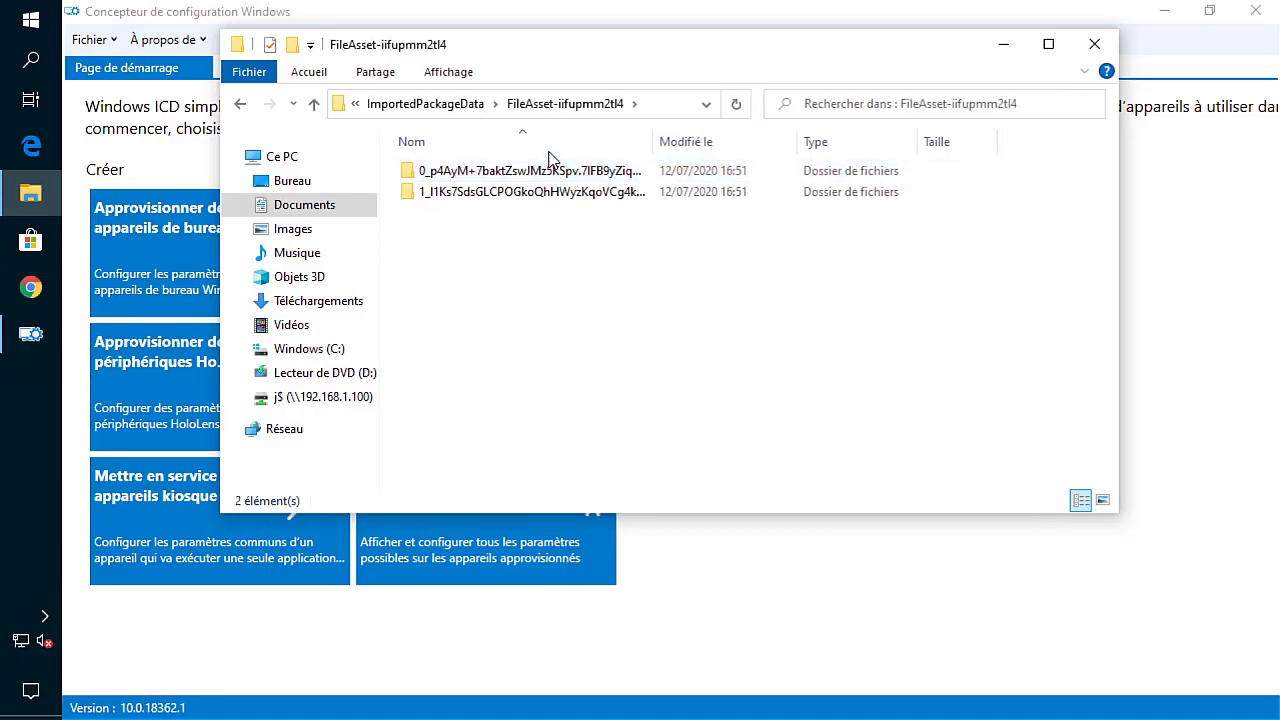
pyautogui.doubleClick(540, 171)
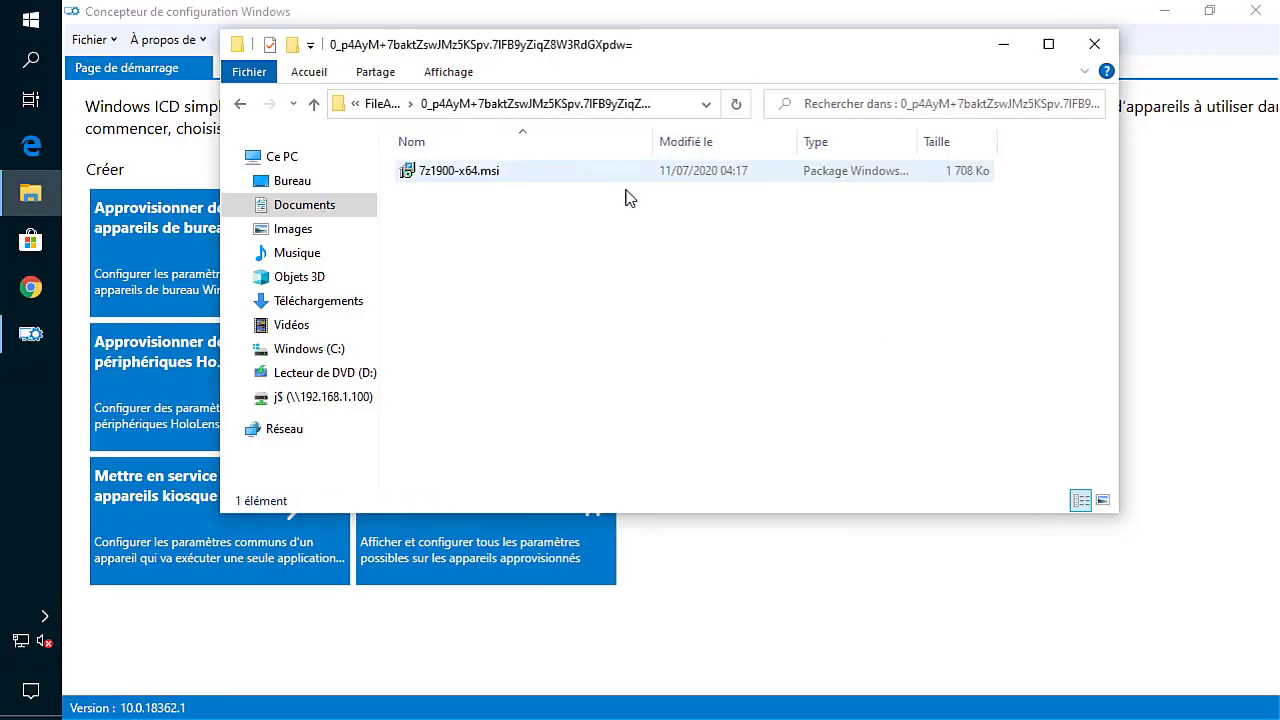
pyautogui.click(380, 104)
pyautogui.click(444, 108)
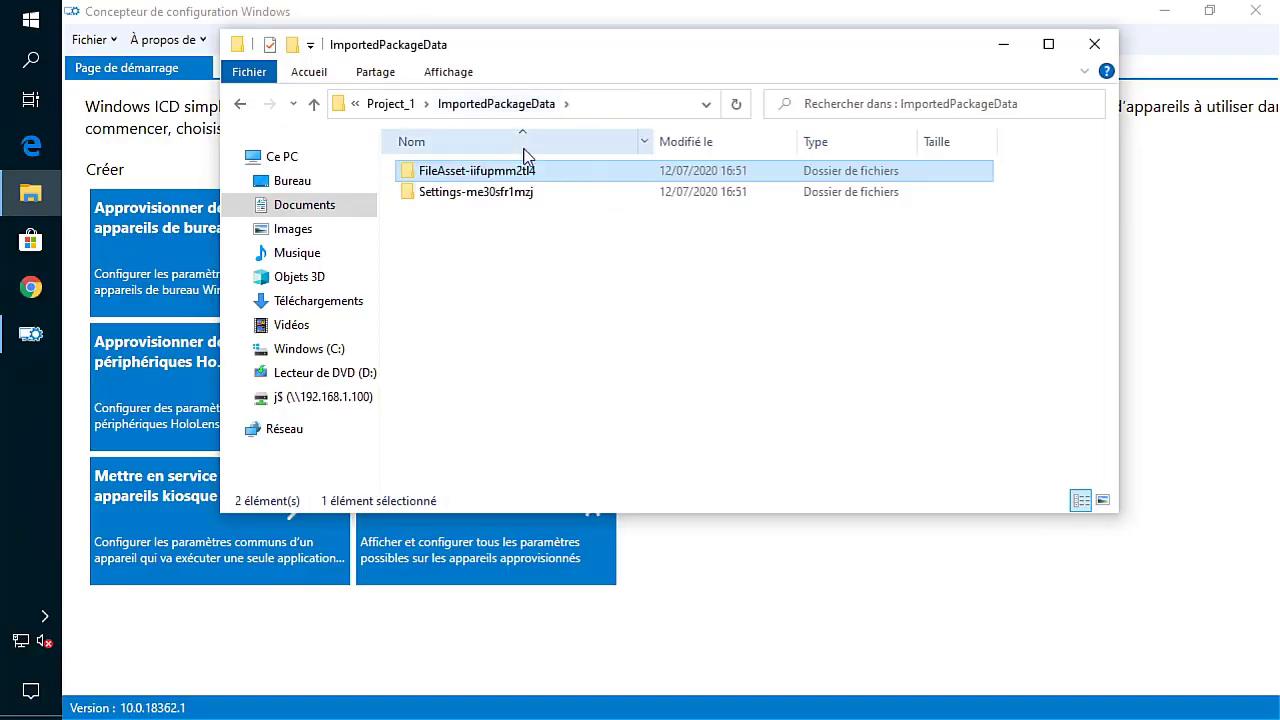
pyautogui.click(372, 106)
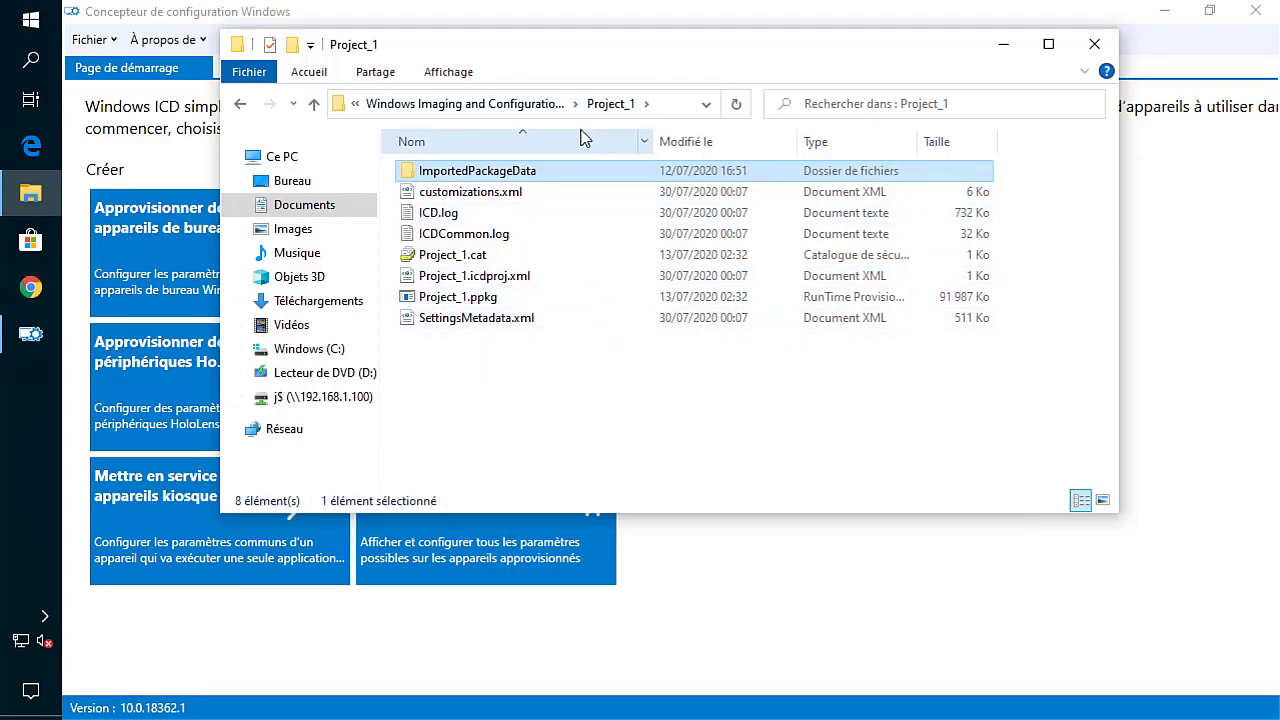
# Point out Project_1.ppkg and customizations.xml in the Project_1 folder and close File Explorer
pyautogui.click(530, 302)
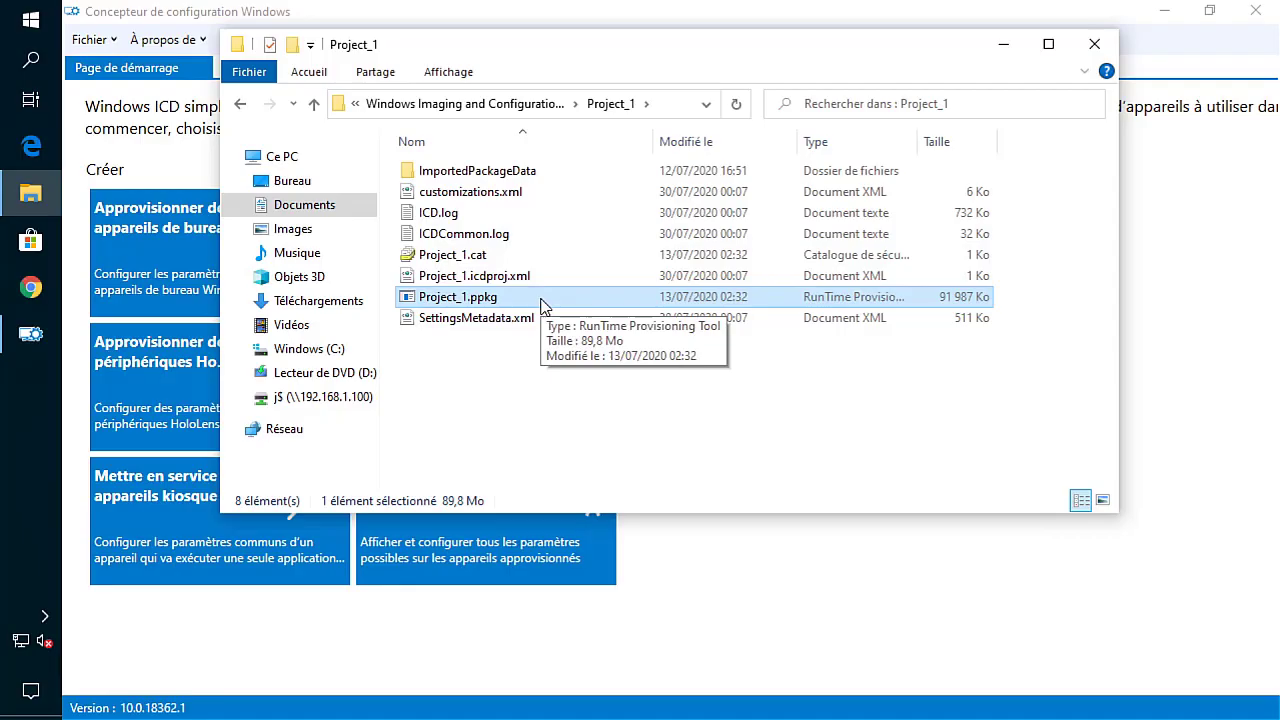
pyautogui.click(508, 192)
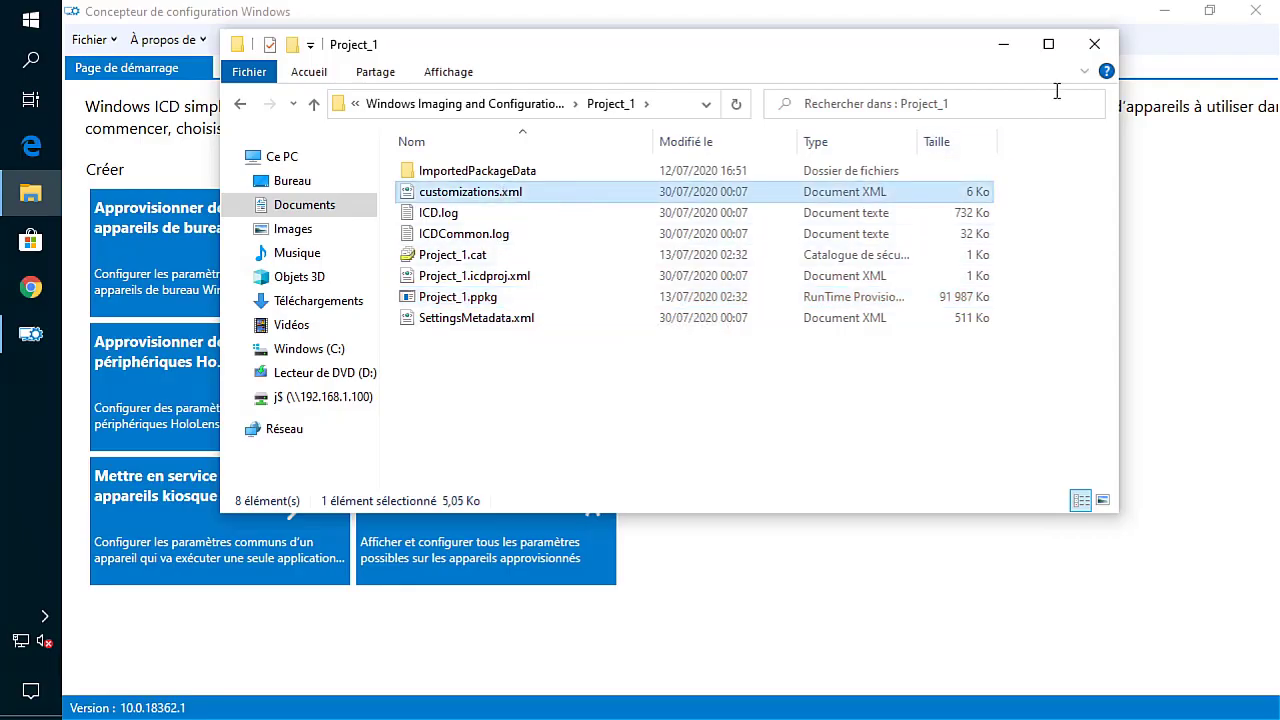
pyautogui.click(1095, 44)
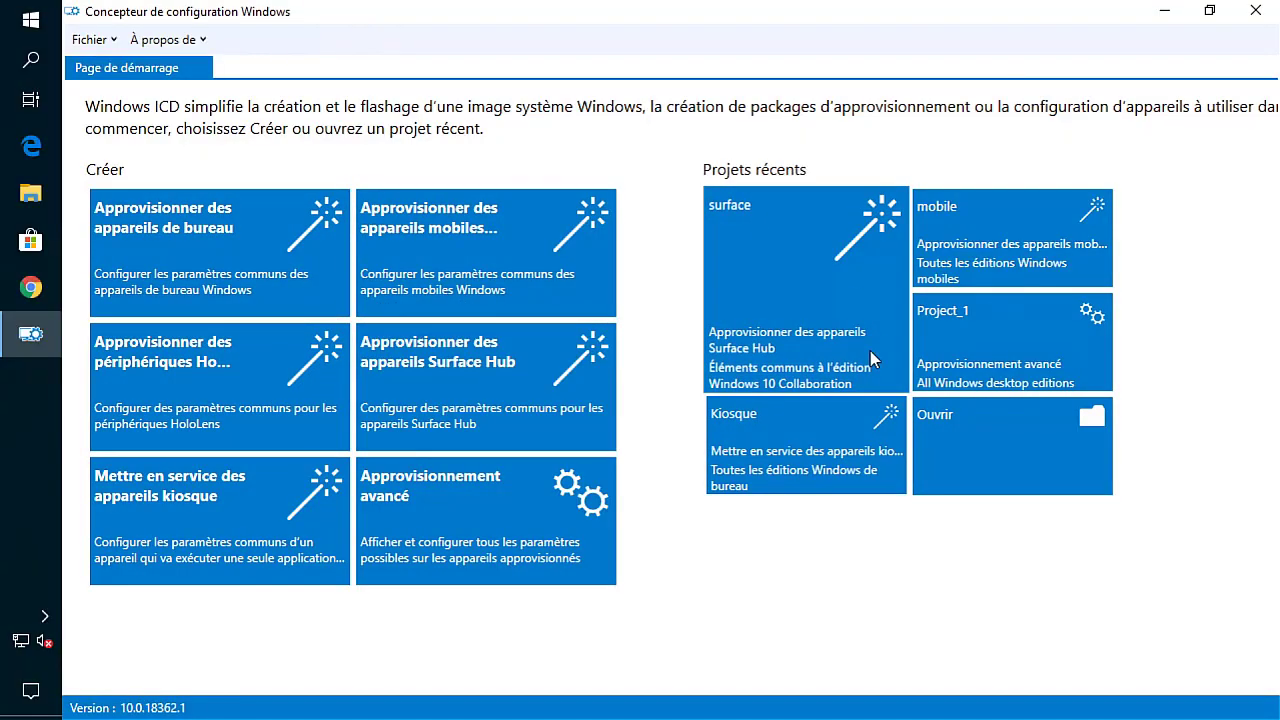
# Create a desktop devices provisioning project with the default name and compare its wizard steps with the Kiosque project's, closing both projects
pyautogui.click(278, 263)
pyautogui.click(928, 501)
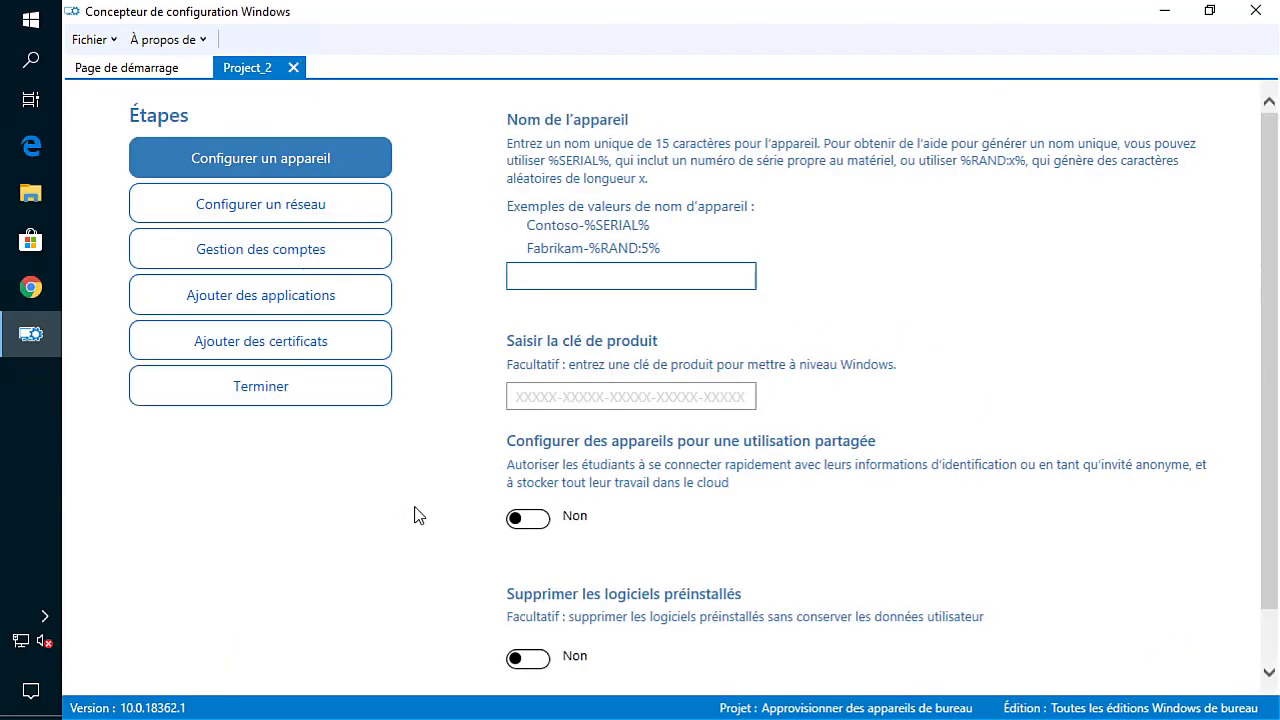
pyautogui.click(294, 68)
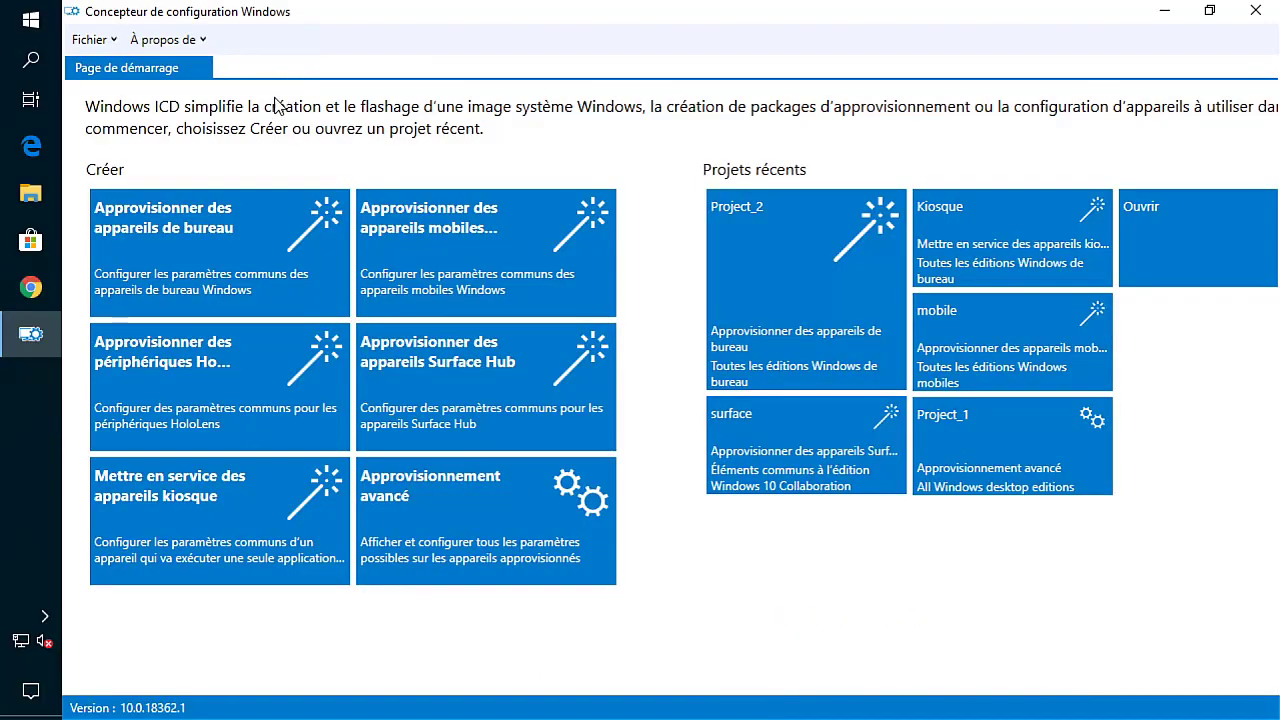
pyautogui.click(1010, 248)
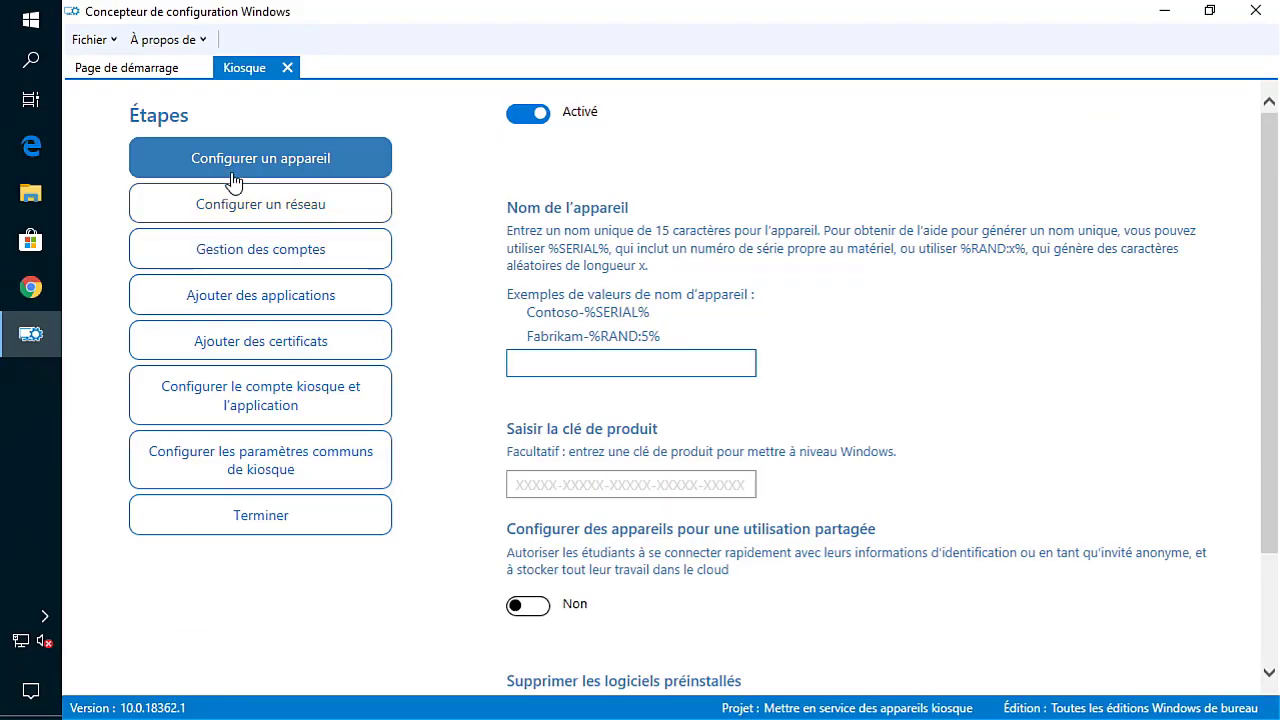
pyautogui.click(289, 68)
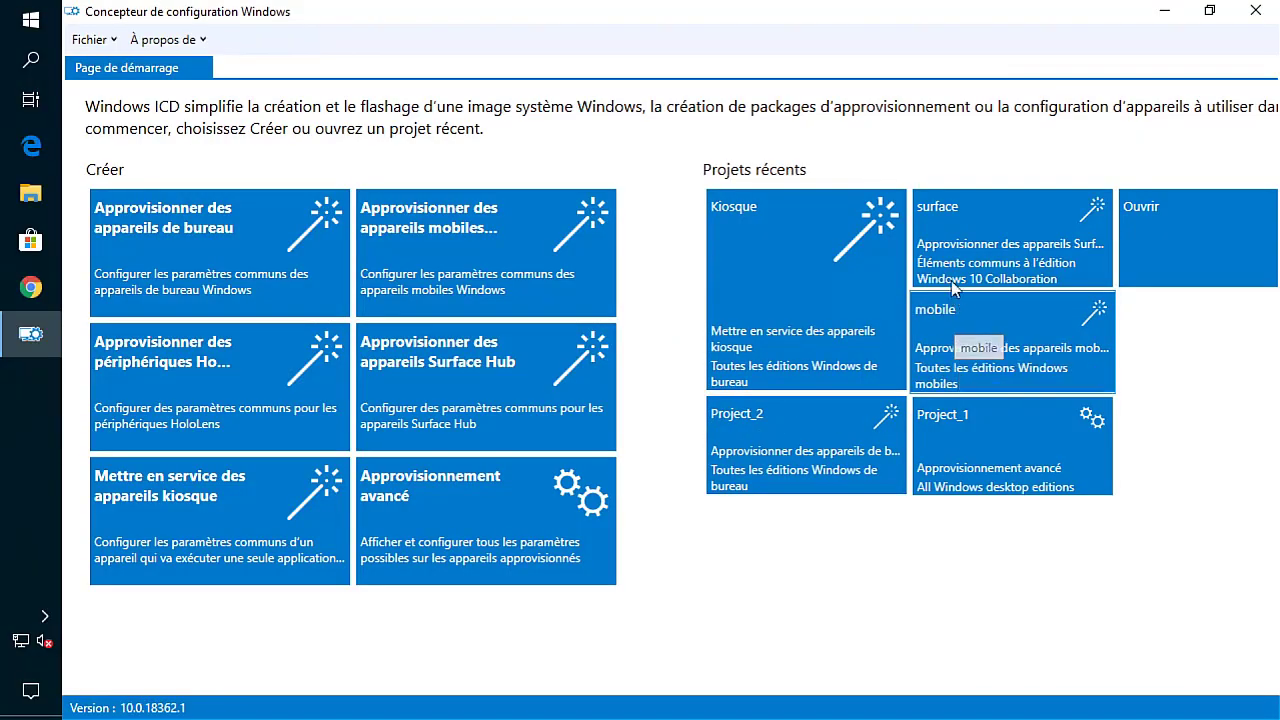
# Reopen Project_2 and switch it to the advanced editor, accepting the conversion
pyautogui.click(806, 445)
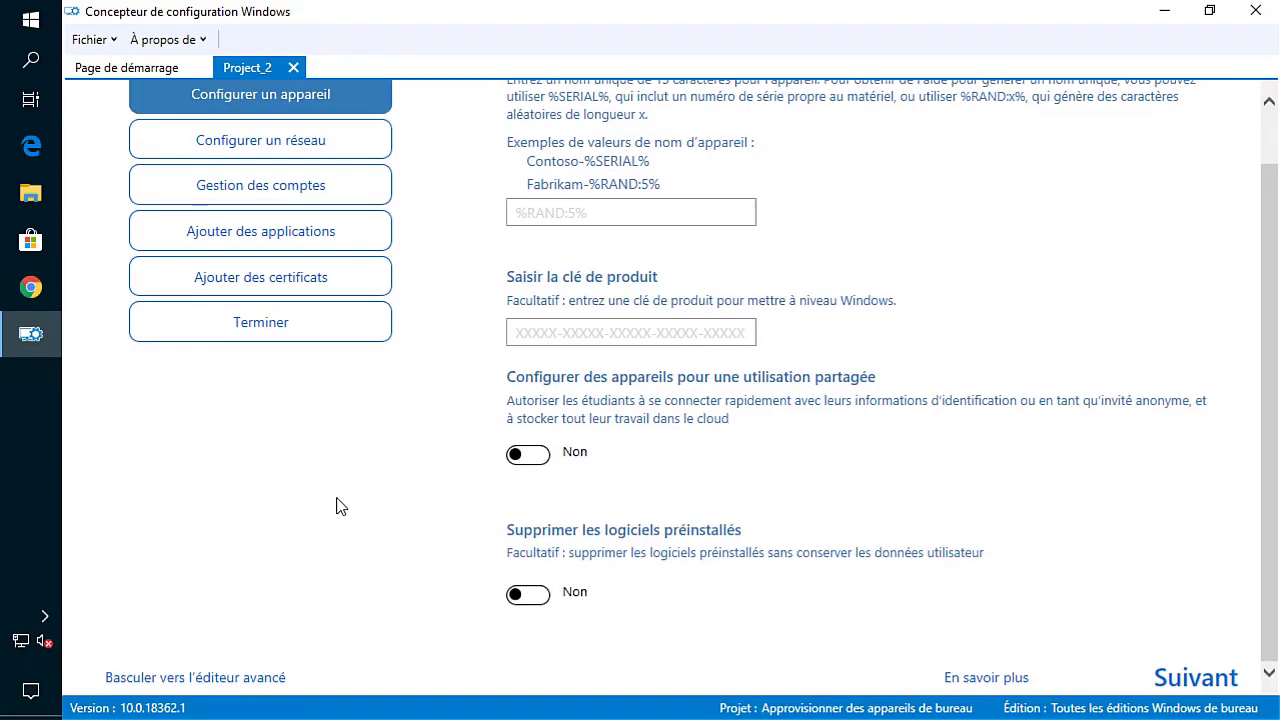
pyautogui.click(262, 687)
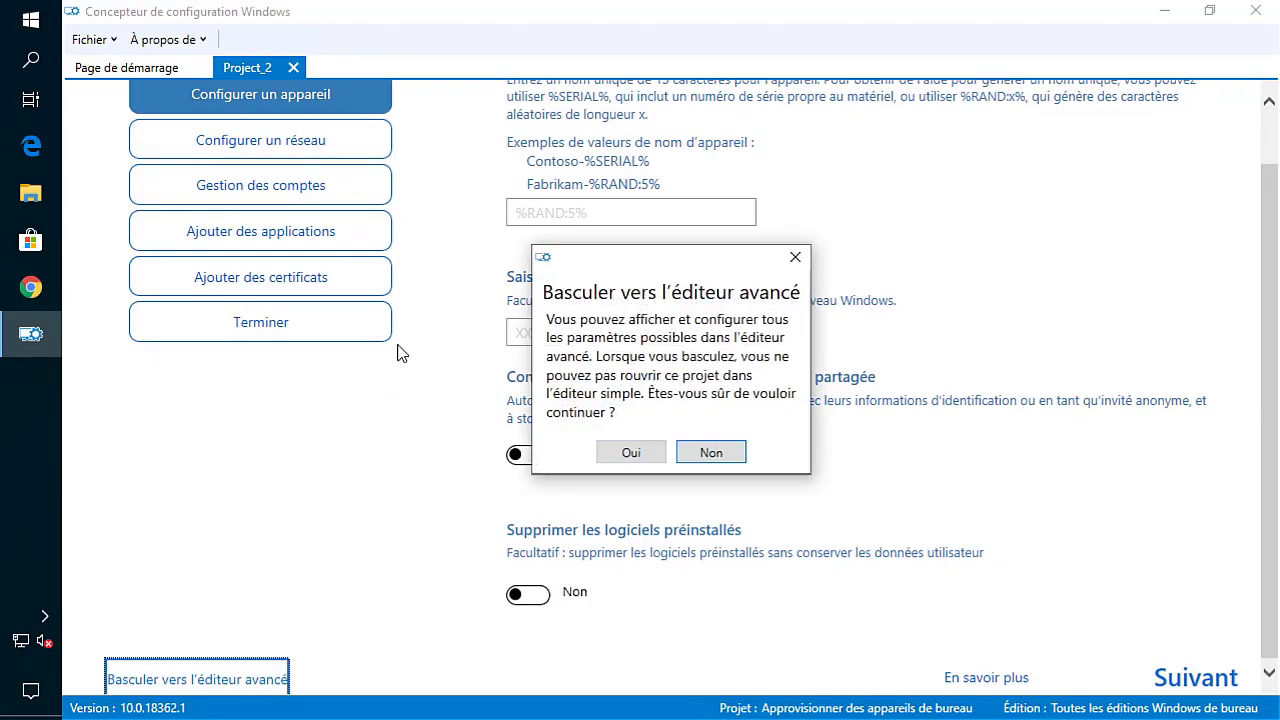
pyautogui.click(622, 452)
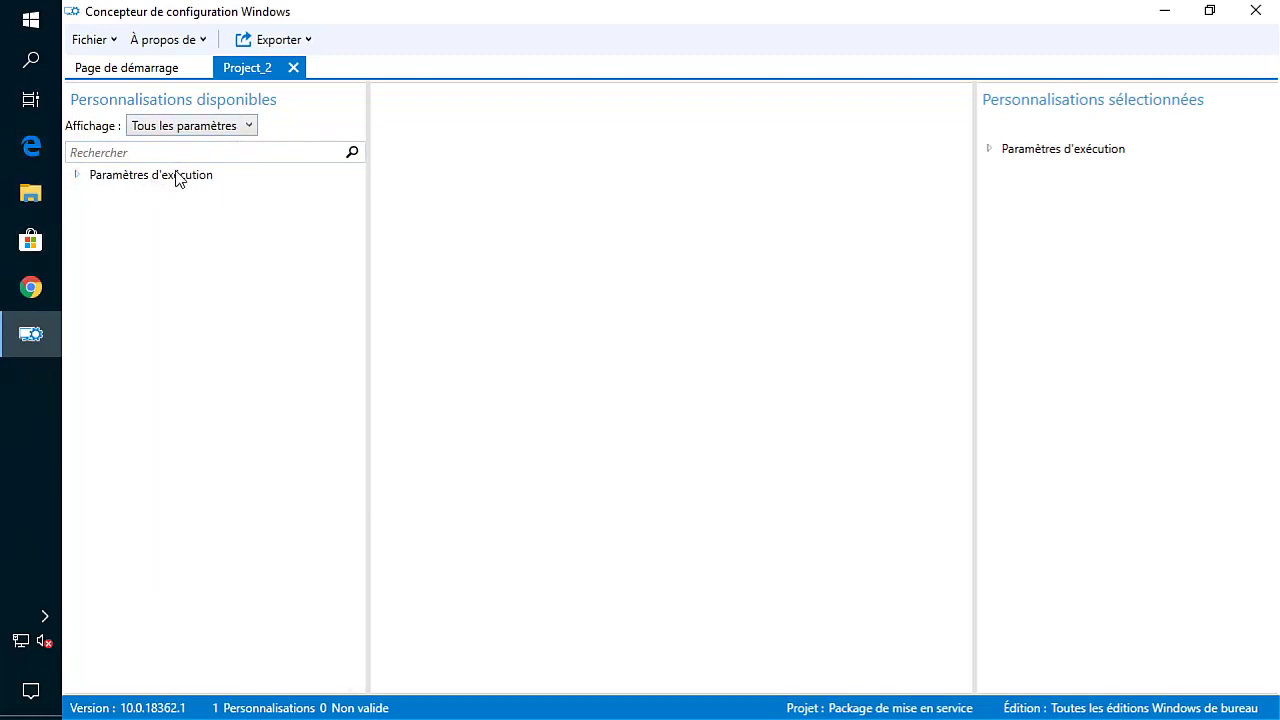
# Examine the available runtime settings of Project_2 filtered by "Paramètres IT Pro courants" and by "Paramètres communs de Team Edition"
pyautogui.click(251, 126)
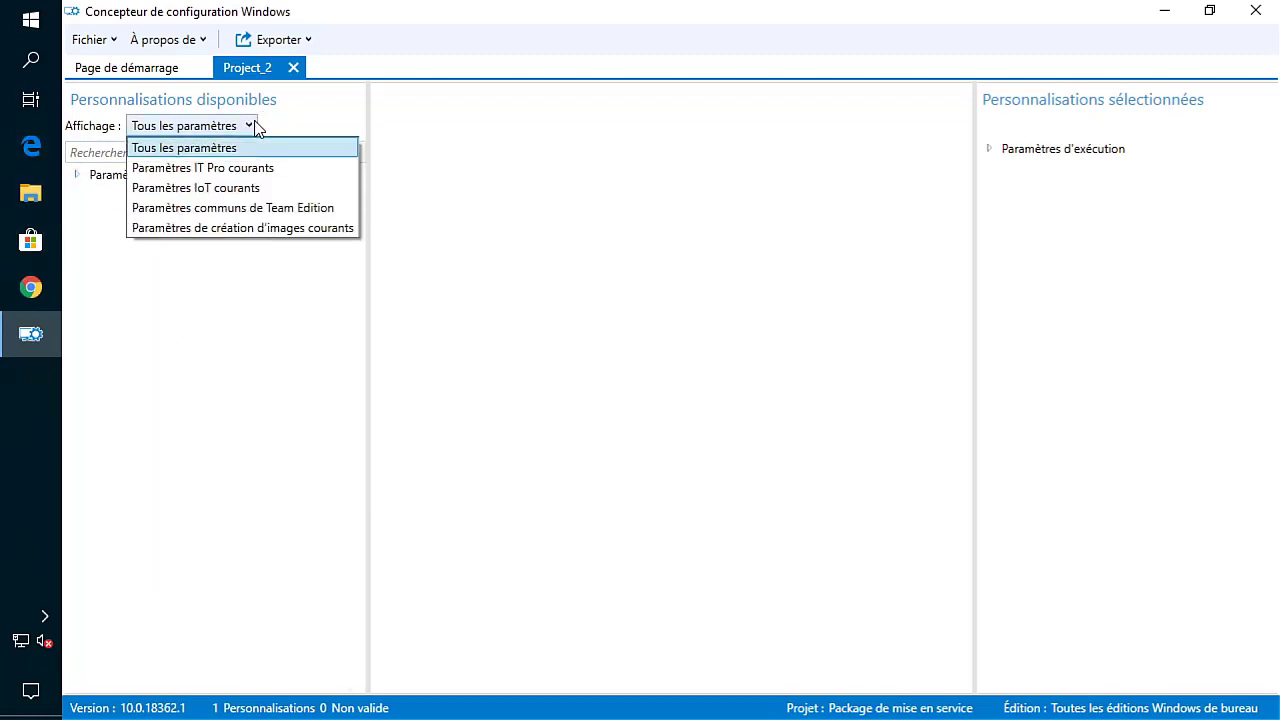
pyautogui.click(310, 176)
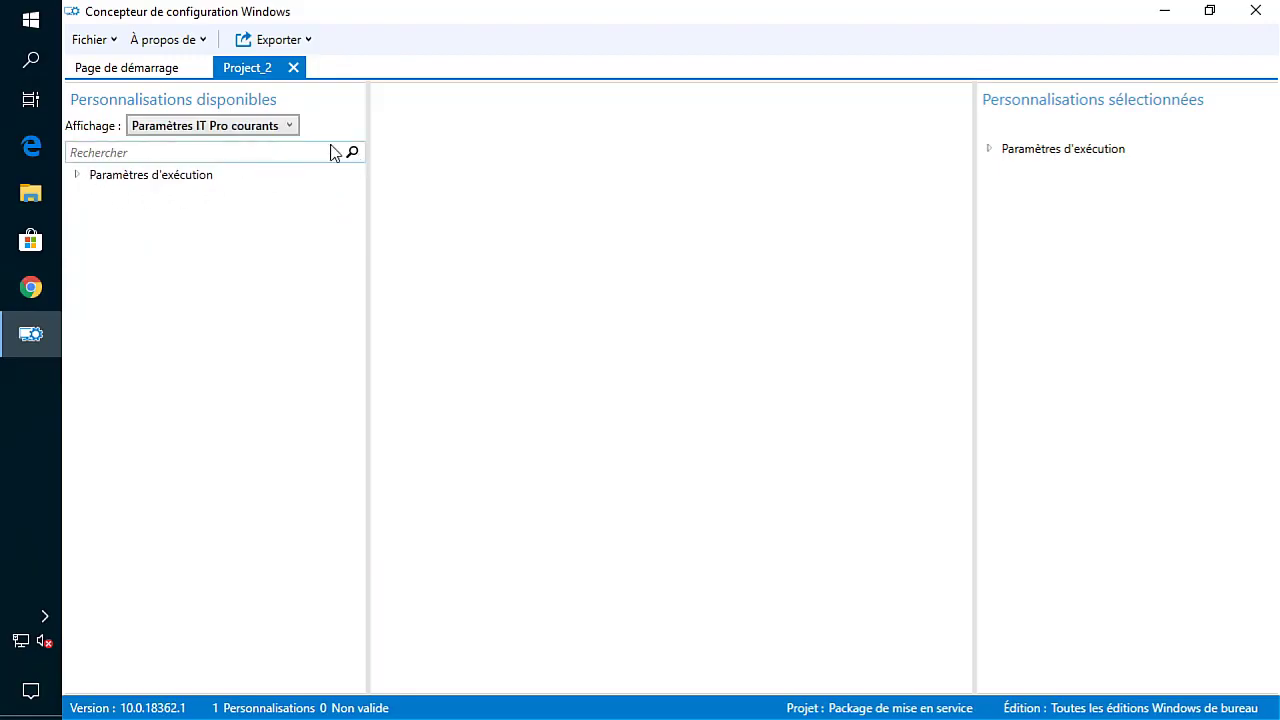
pyautogui.click(78, 174)
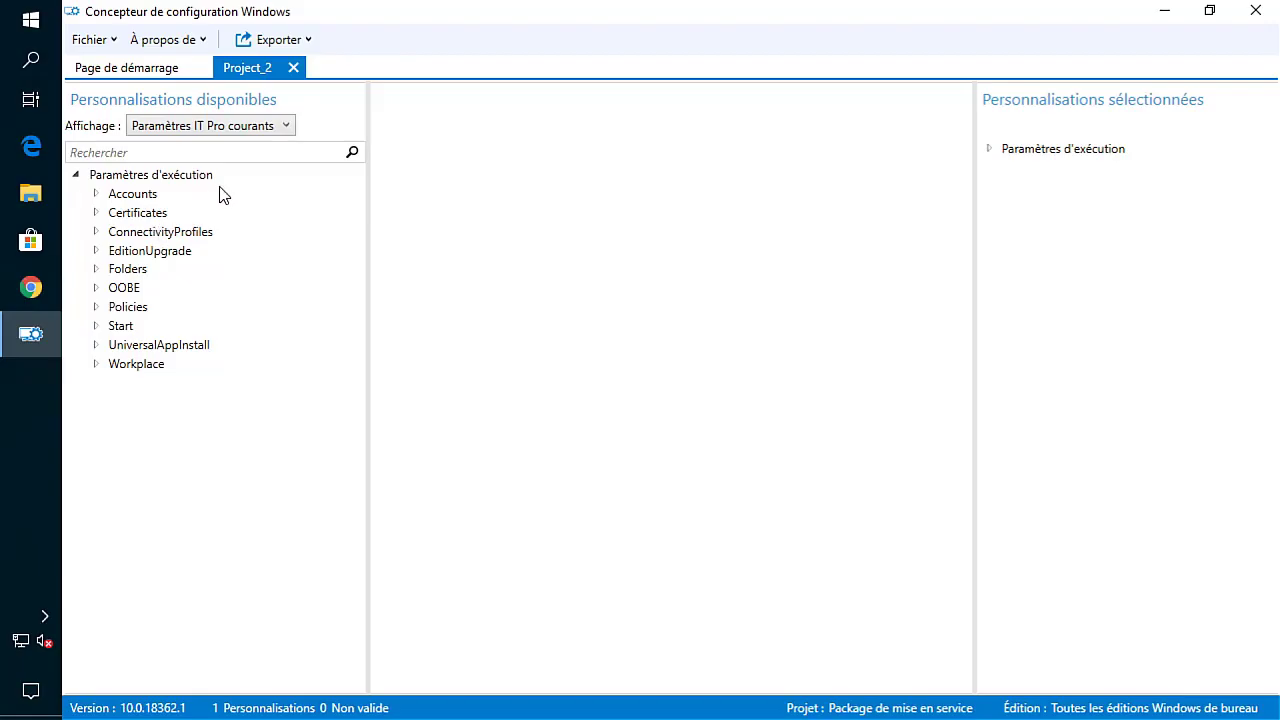
pyautogui.click(268, 127)
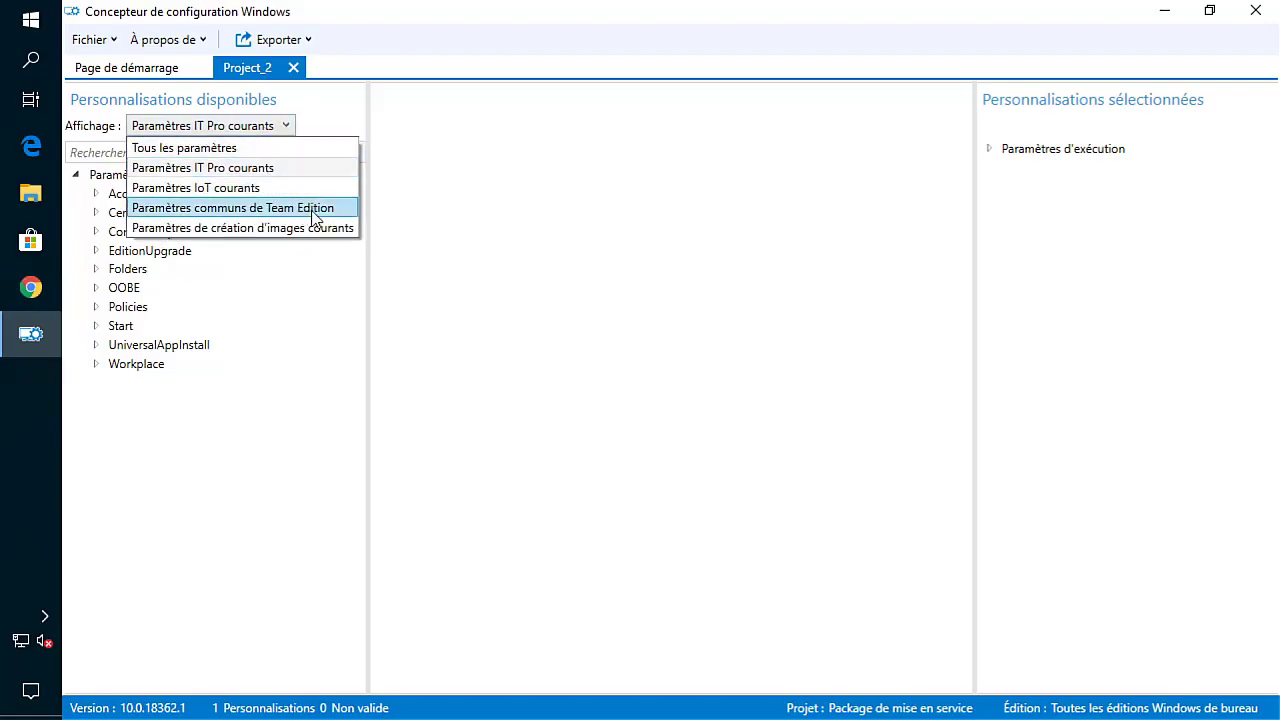
pyautogui.click(347, 211)
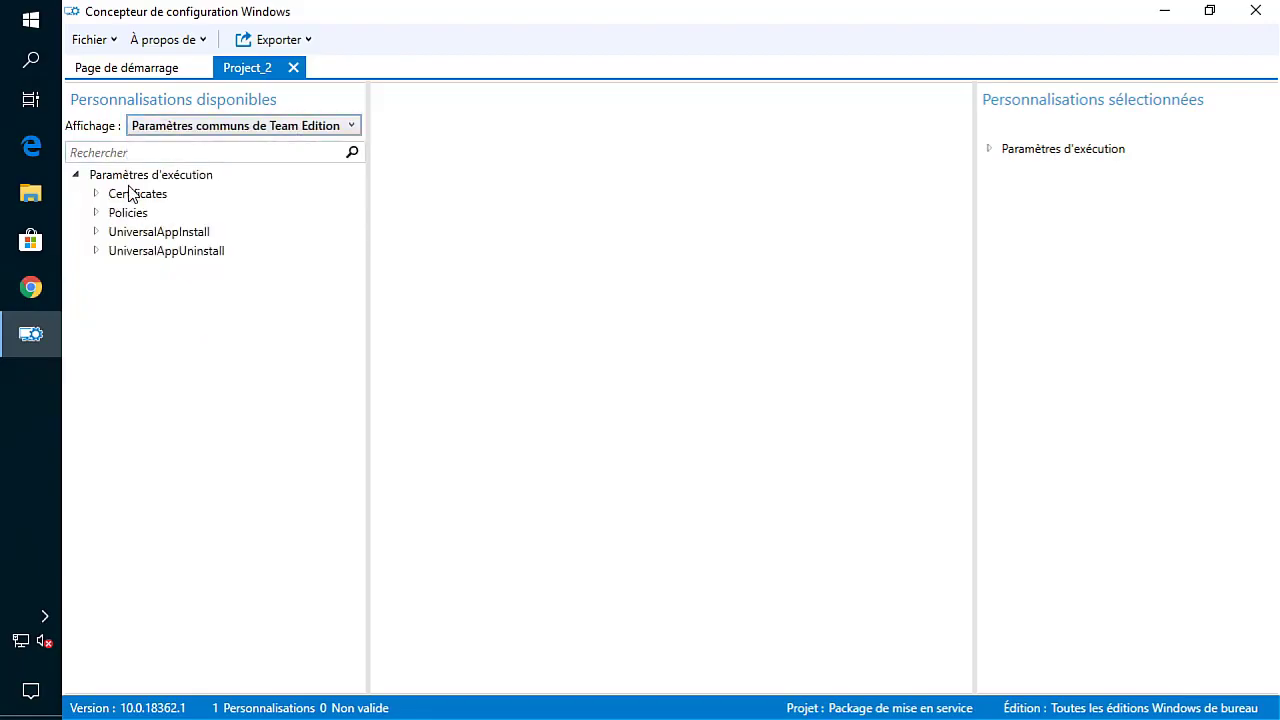
pyautogui.click(97, 231)
pyautogui.click(97, 231)
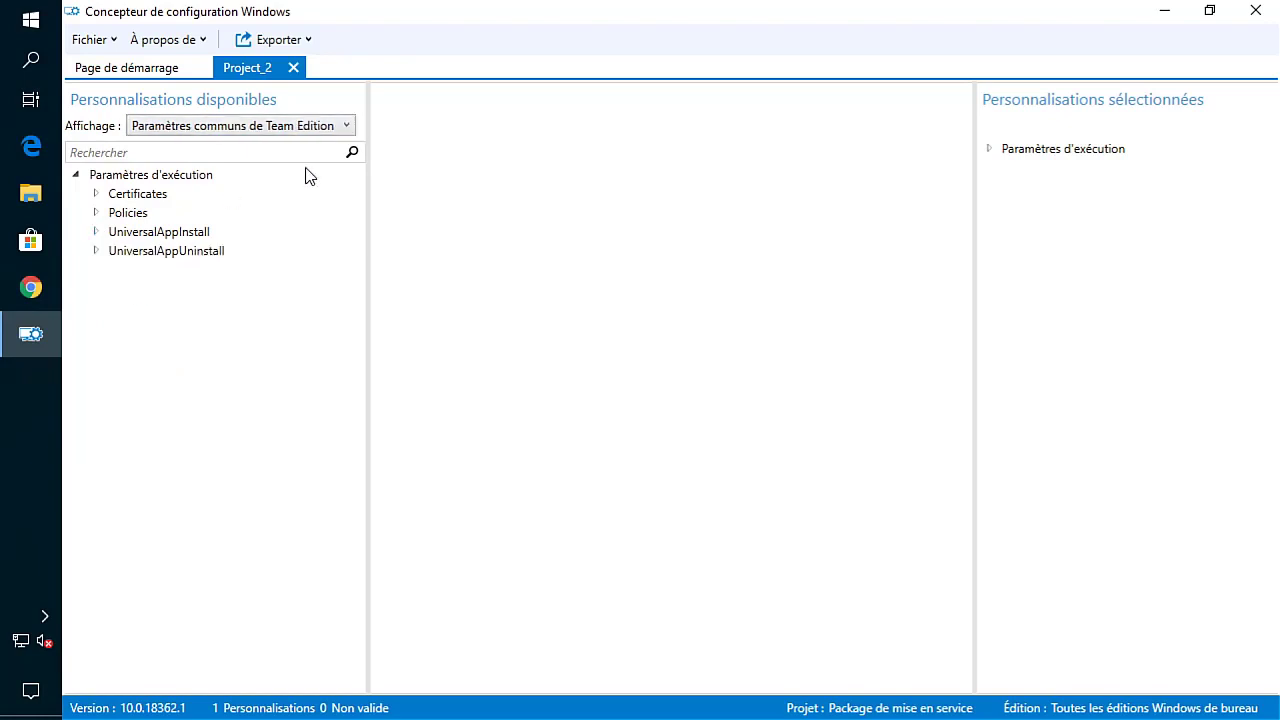
# Examine the runtime settings filtered by "Paramètres de création d'images courants" and by "Paramètres IoT courants"
pyautogui.click(340, 130)
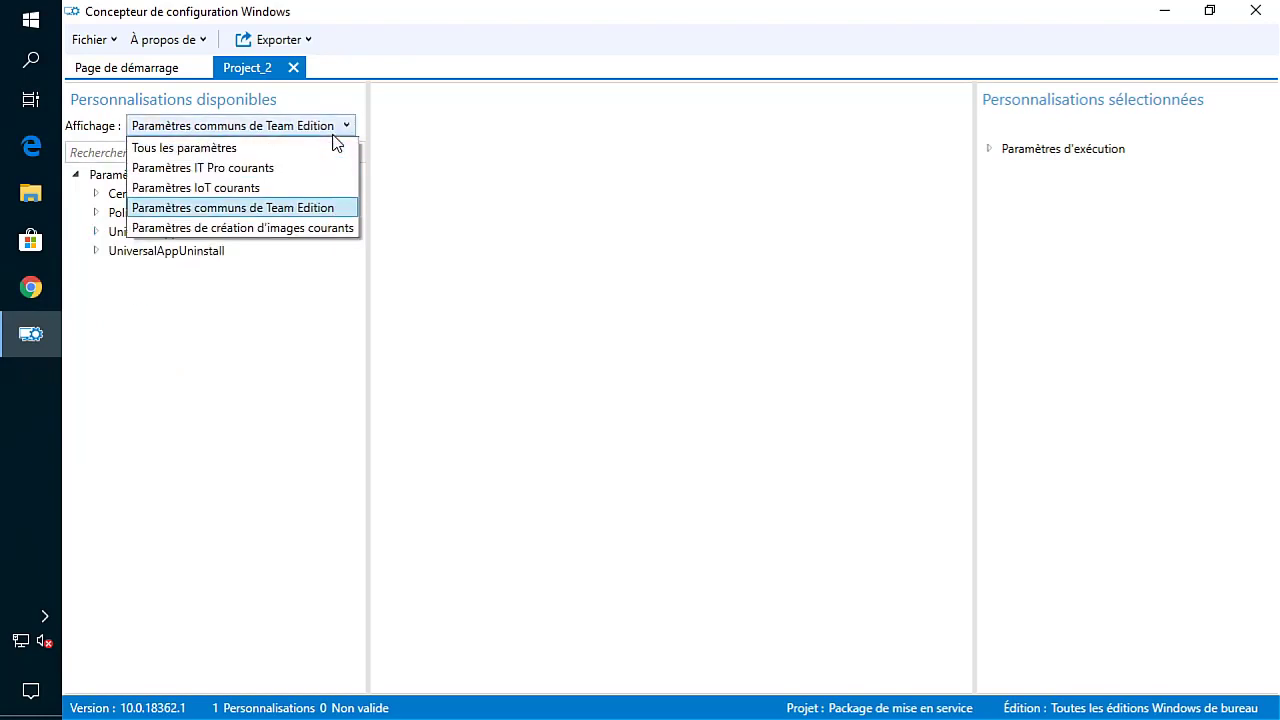
pyautogui.click(334, 232)
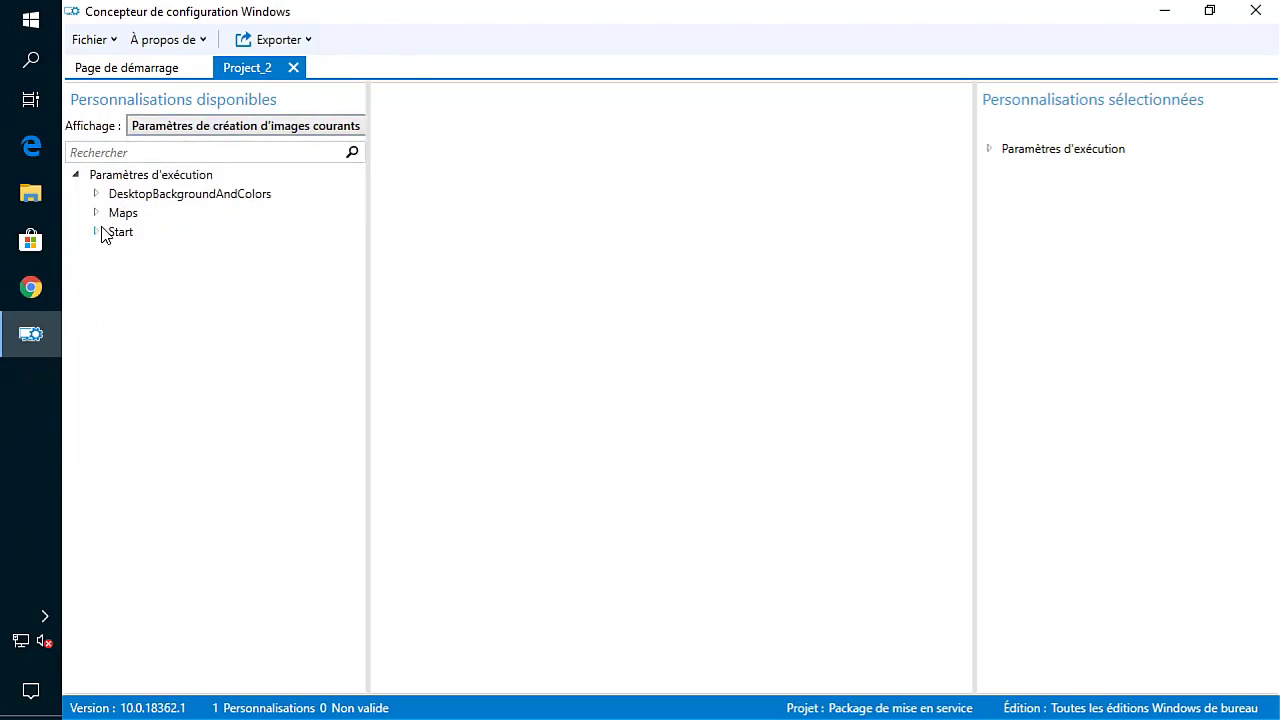
pyautogui.click(280, 128)
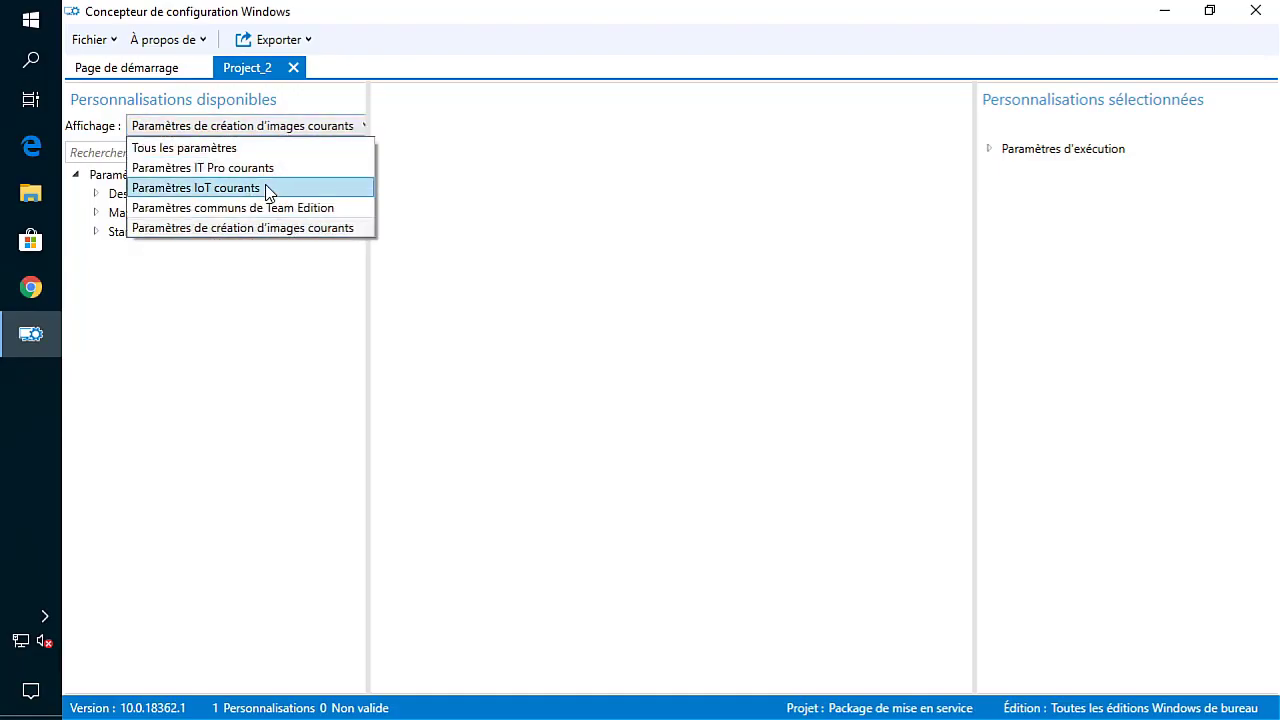
pyautogui.click(268, 191)
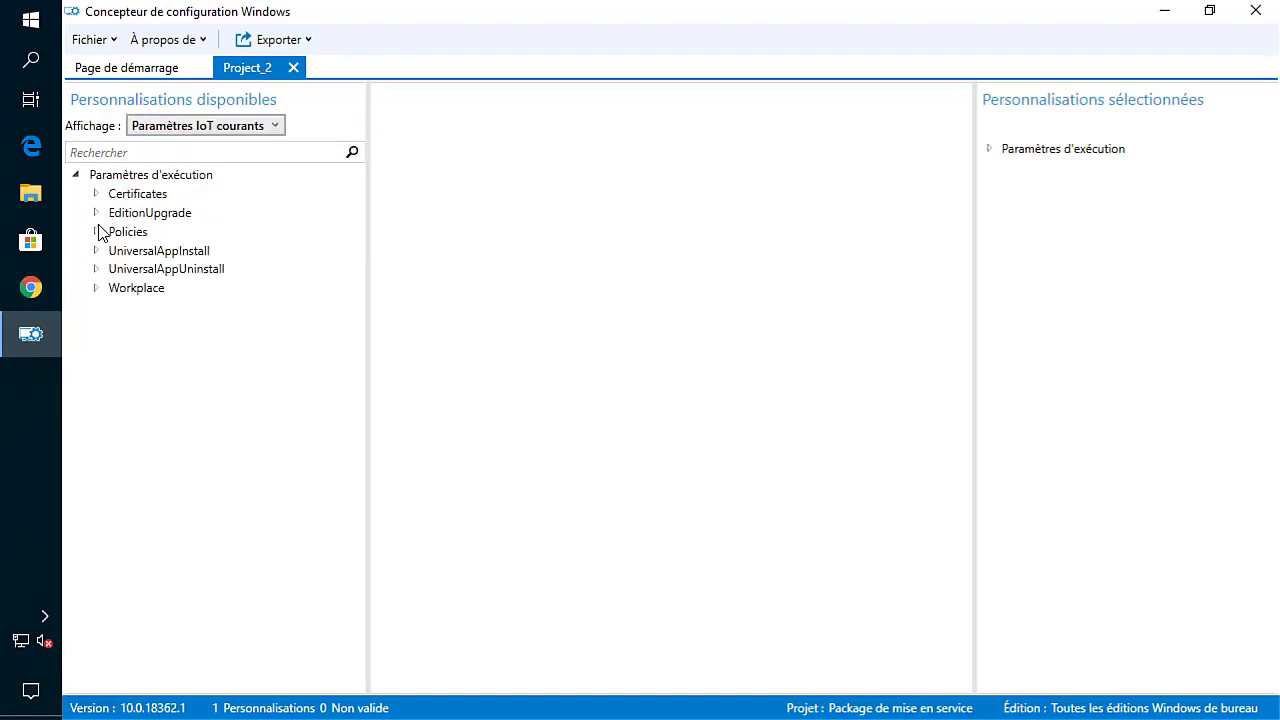
# Set the available customizations view back to "Tous les paramètres" and close Project_2
pyautogui.click(229, 127)
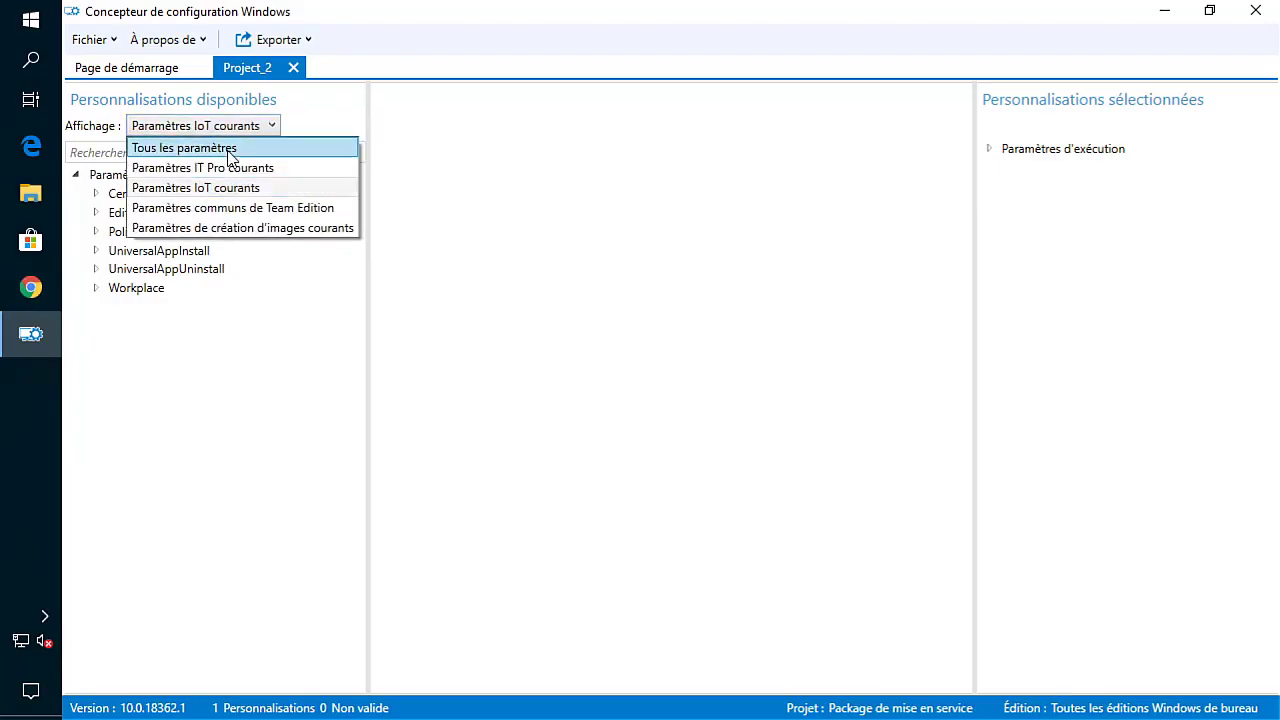
pyautogui.click(231, 153)
pyautogui.click(294, 69)
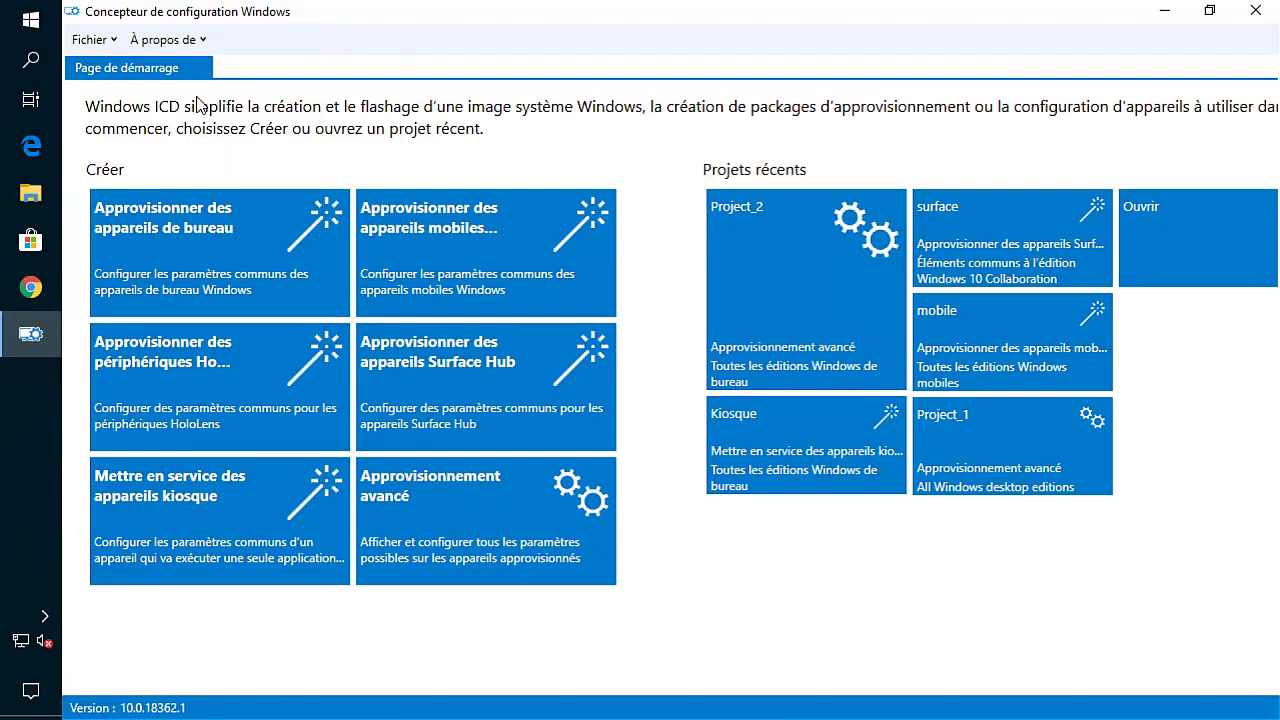
pyautogui.moveTo(31, 335)
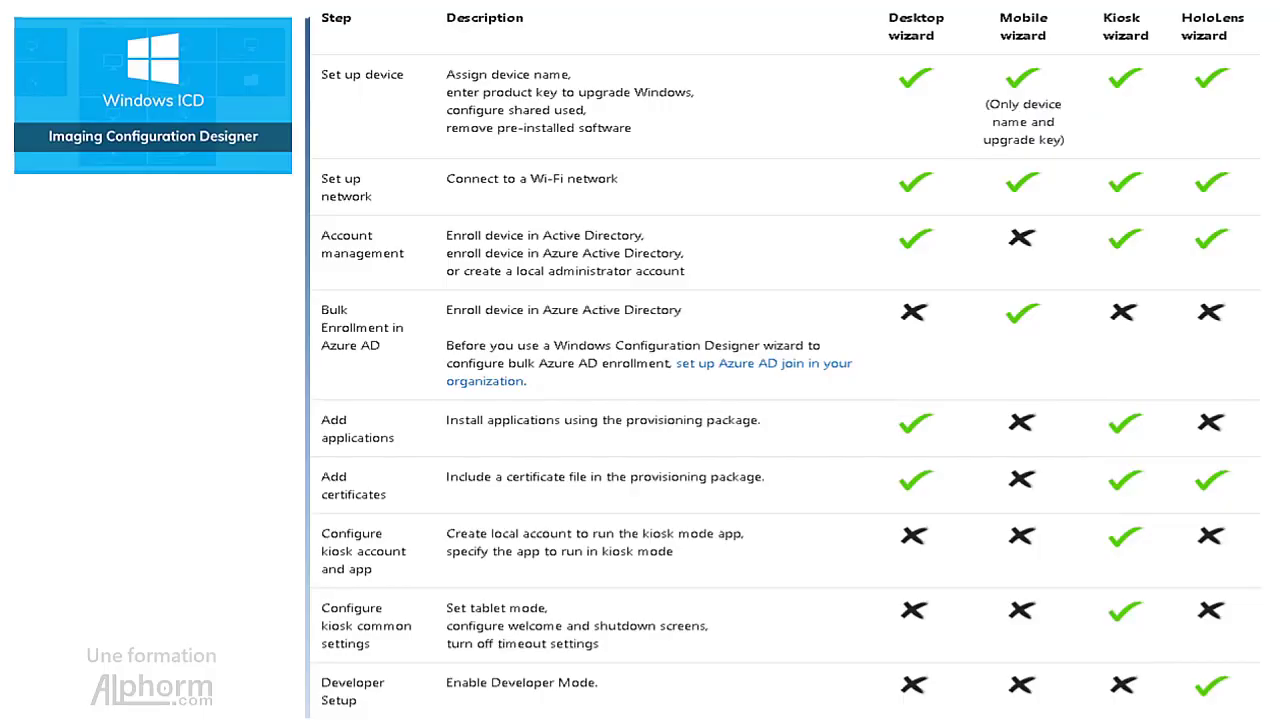
pyautogui.click(473, 416)
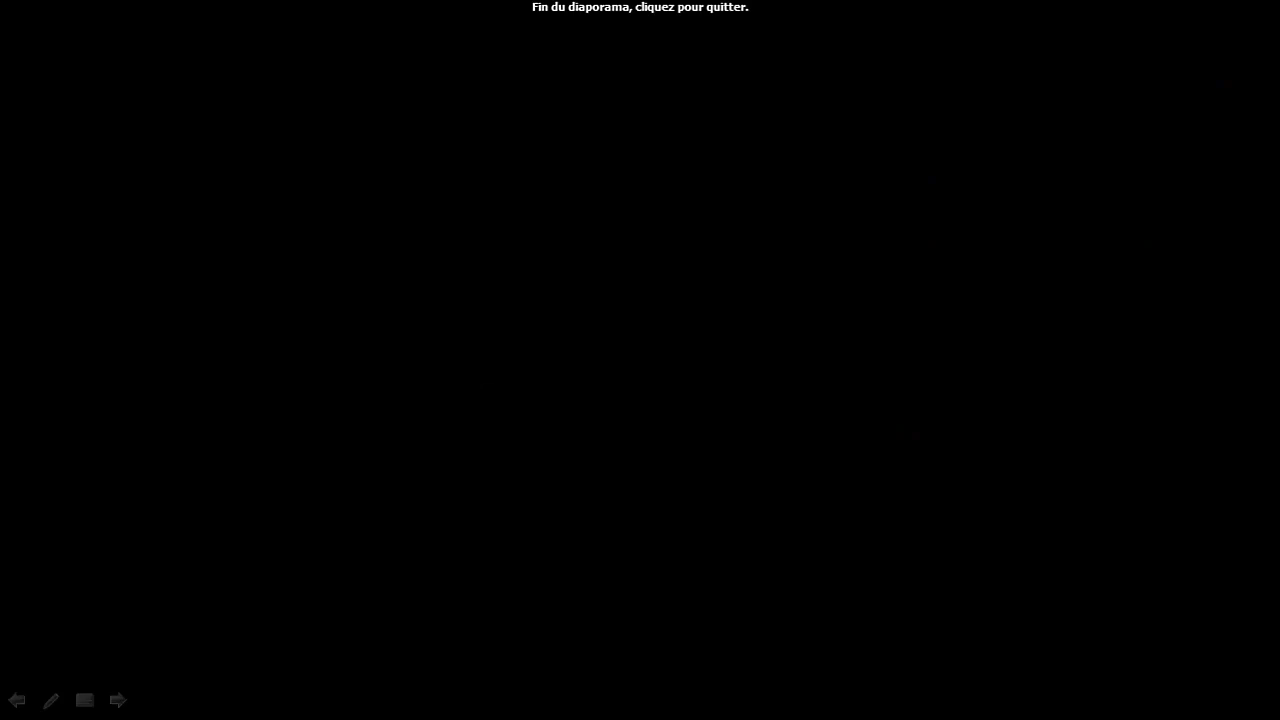
pyautogui.press('Left')
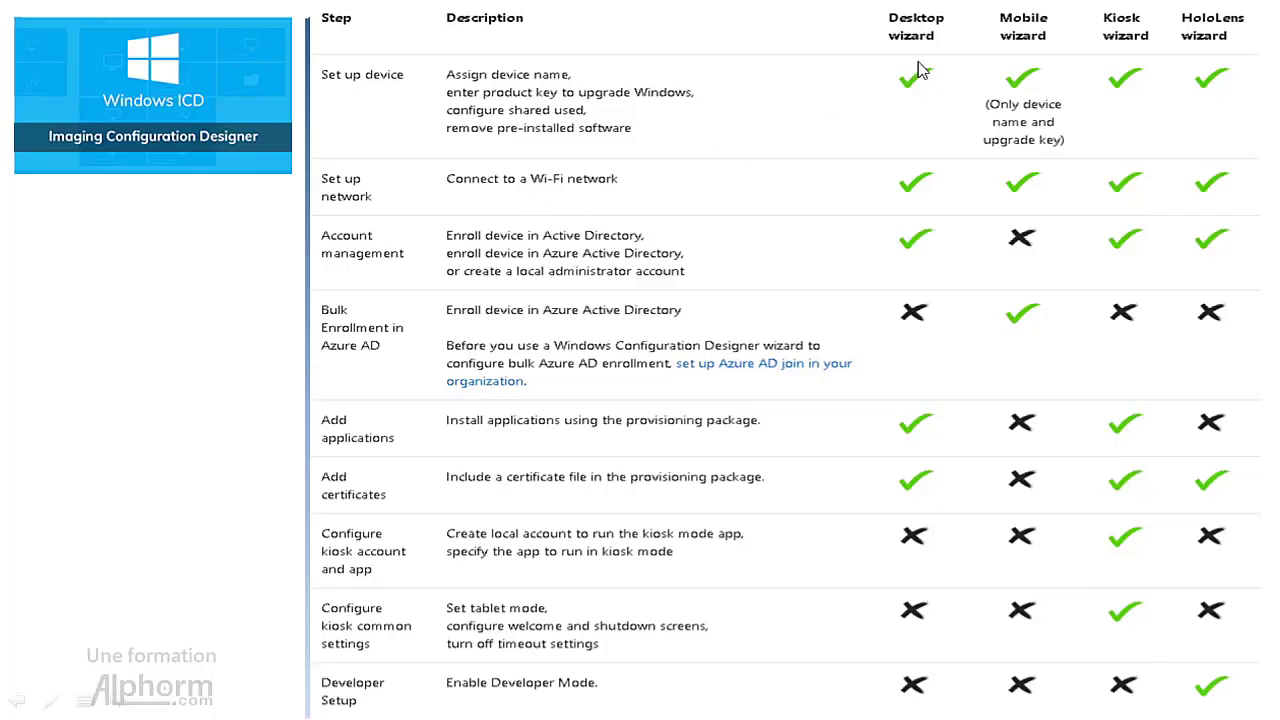